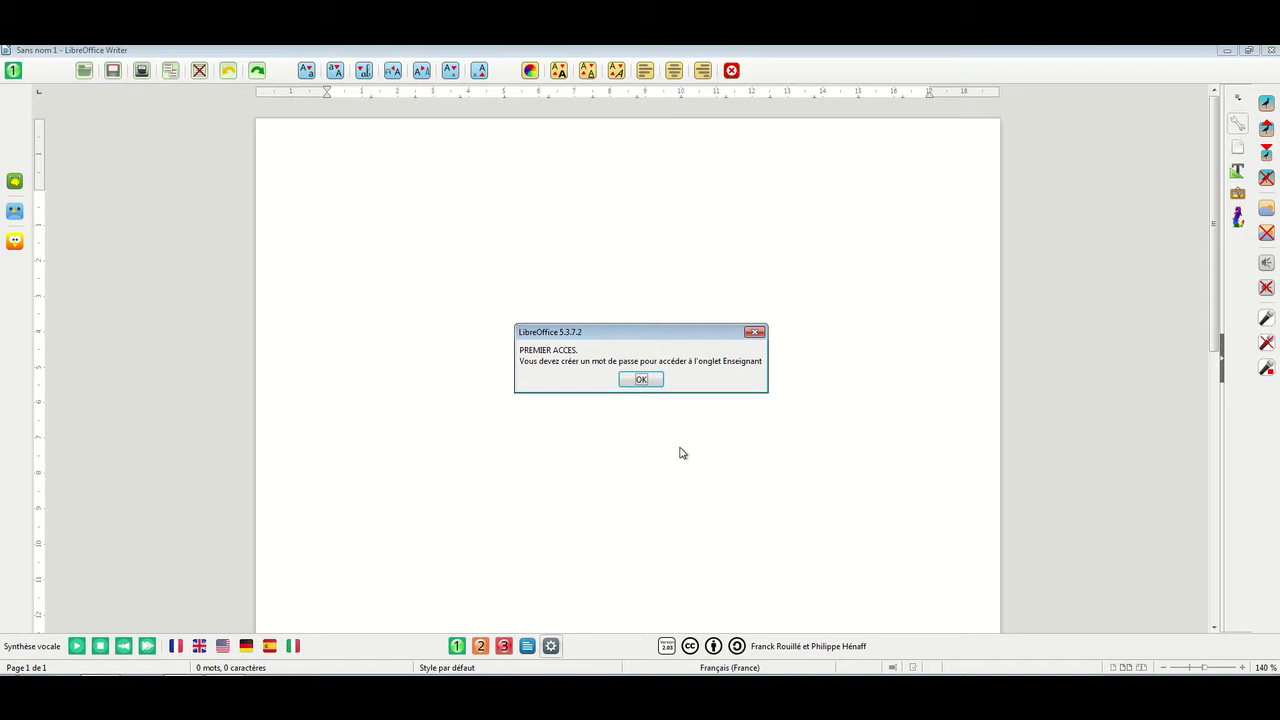
Dismiss the first-access notice, then create and confirm a new teacher access password
left_click(641, 380)
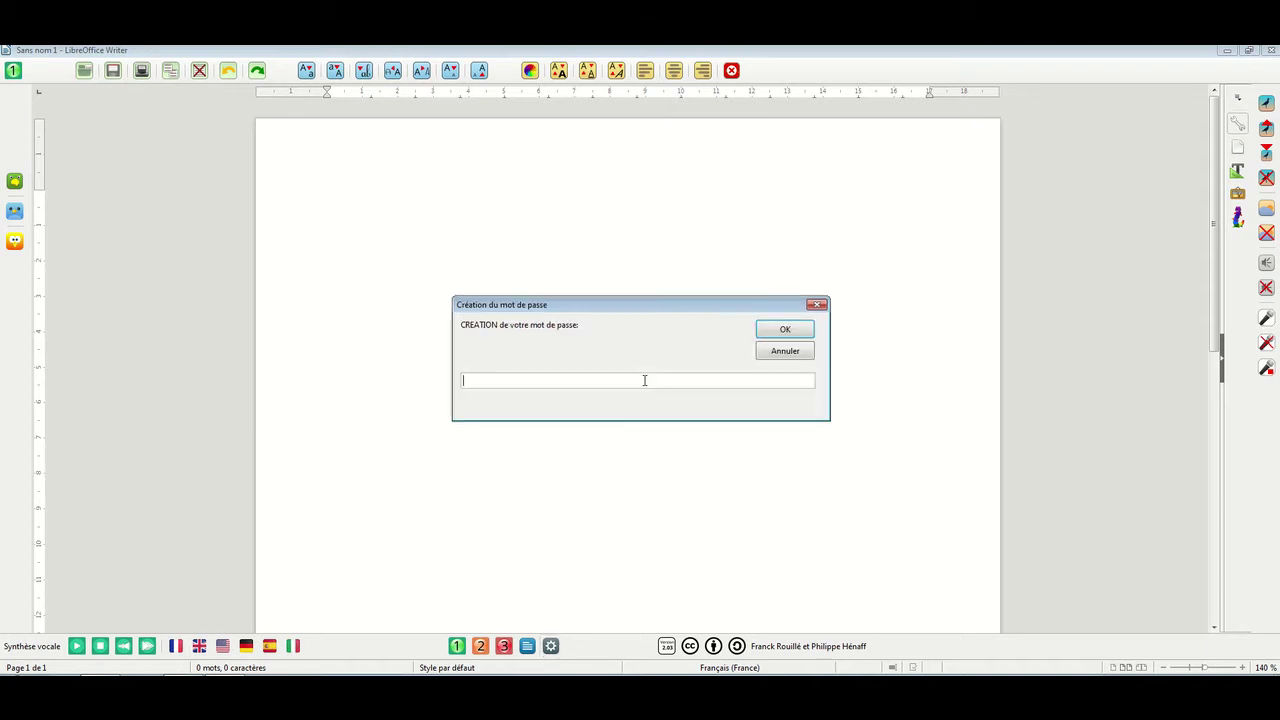
type("test")
left_click(783, 330)
type("test")
left_click(783, 330)
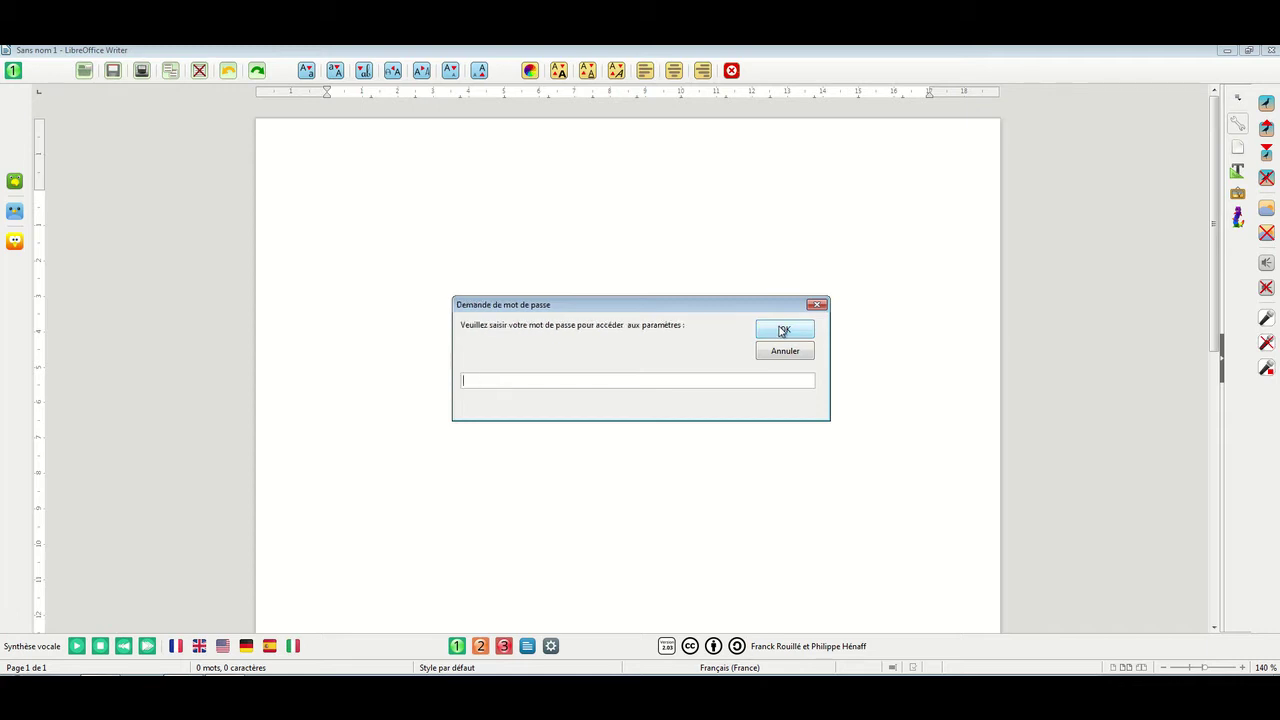
Enter the access password to open the teacher settings panel, centred on the page
type("test")
left_click(785, 332)
left_click_drag(449, 63, 630, 201)
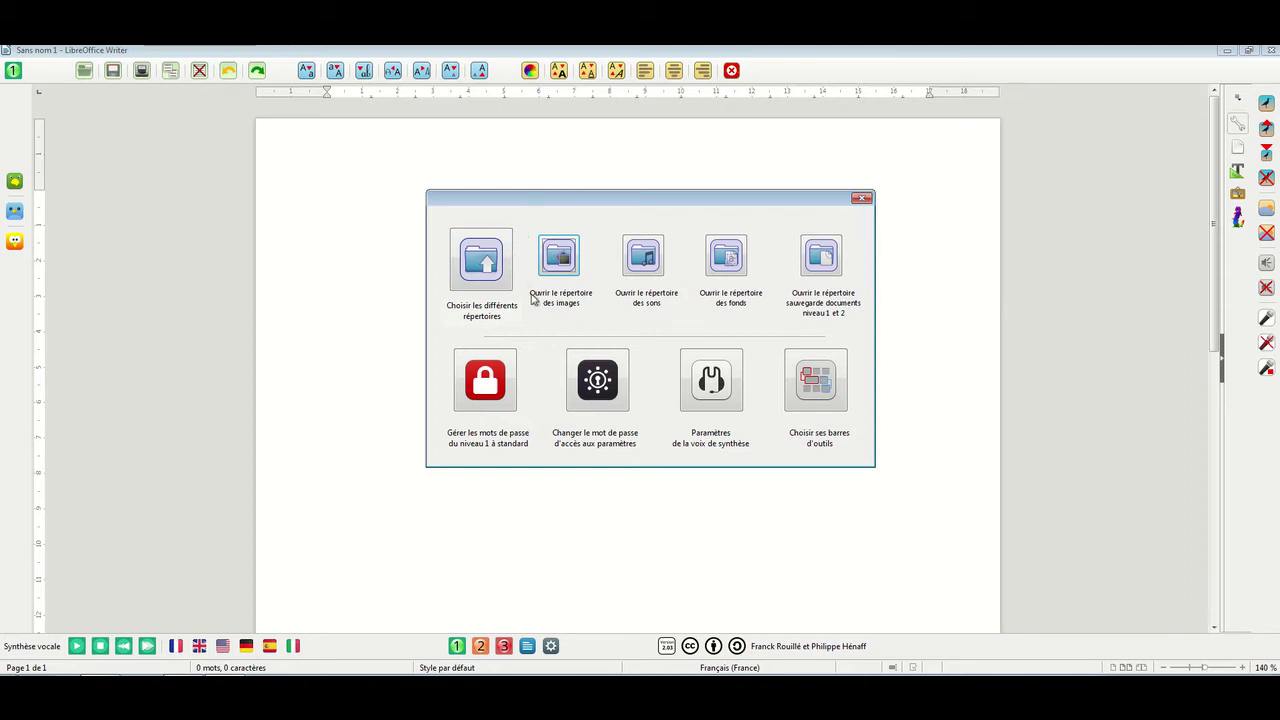
left_click(561, 258)
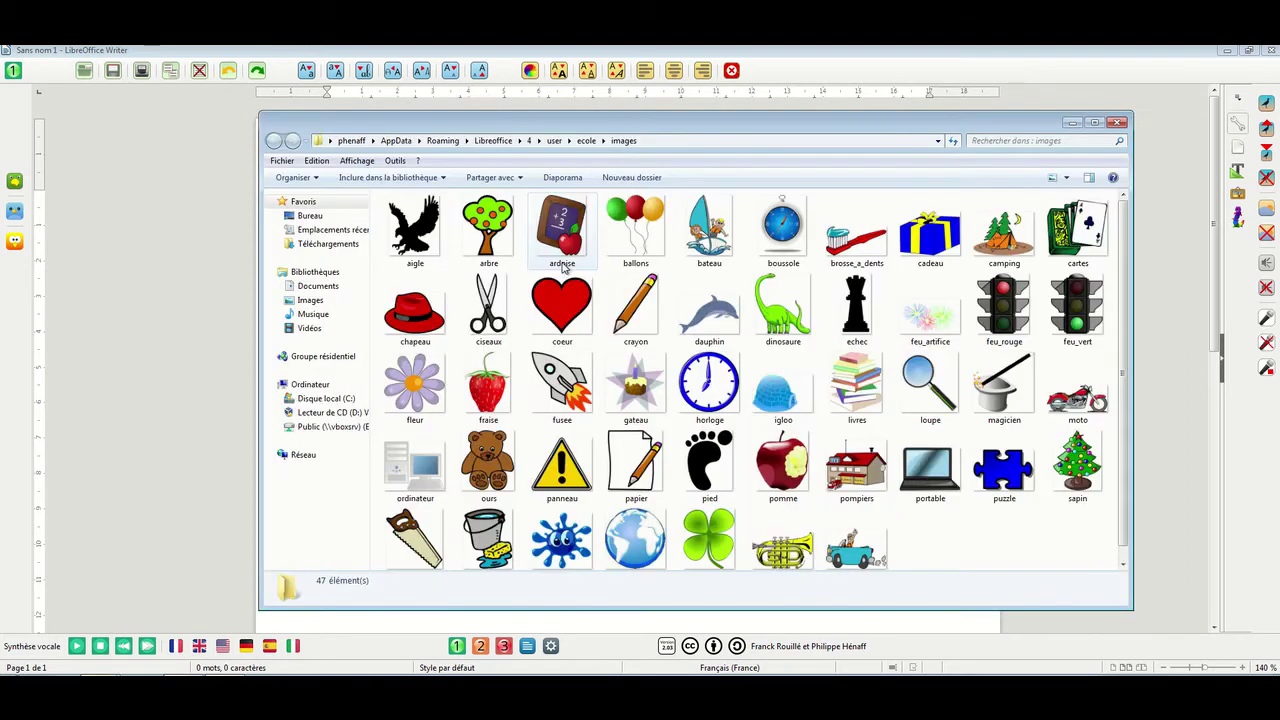
left_click(1116, 125)
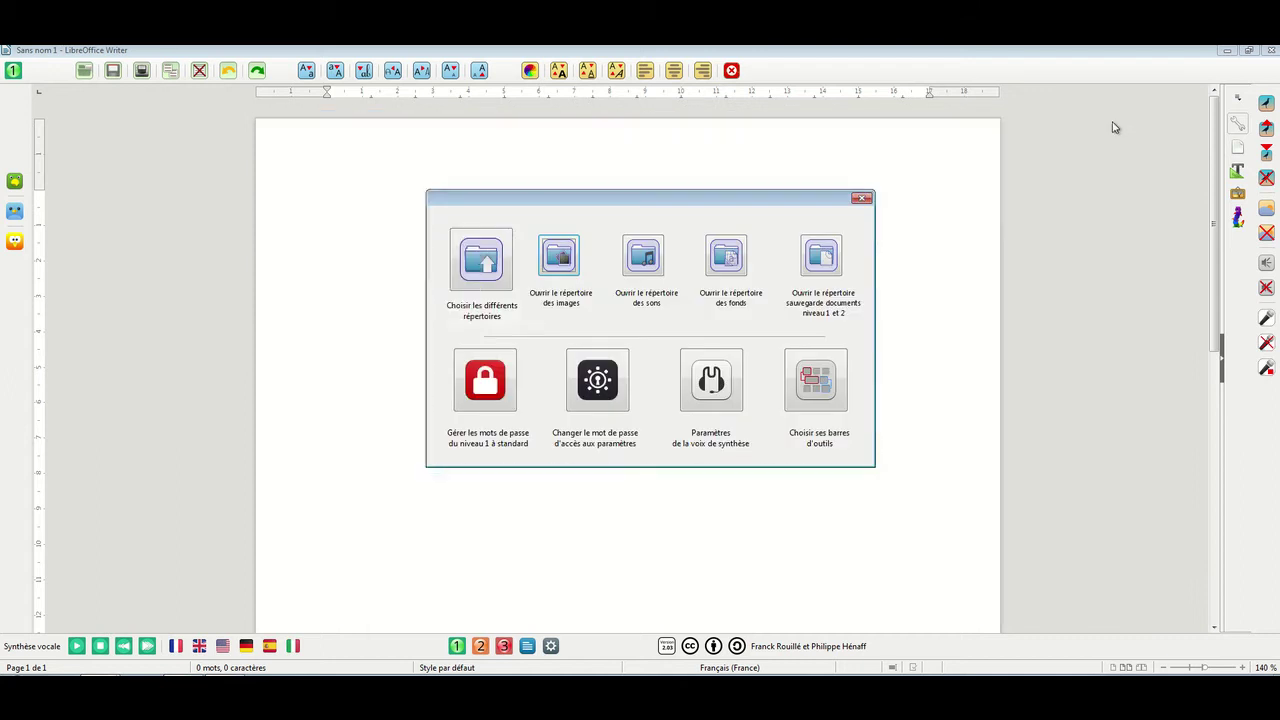
left_click(655, 265)
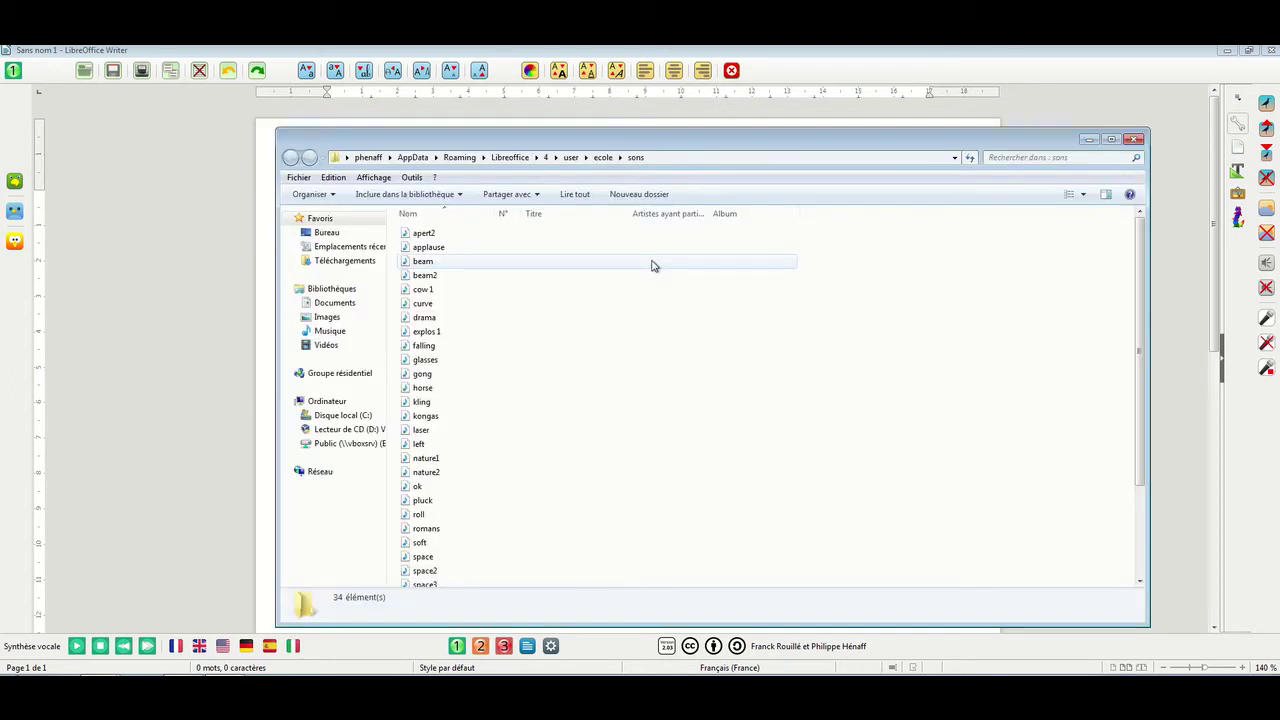
left_click(1133, 139)
left_click(729, 262)
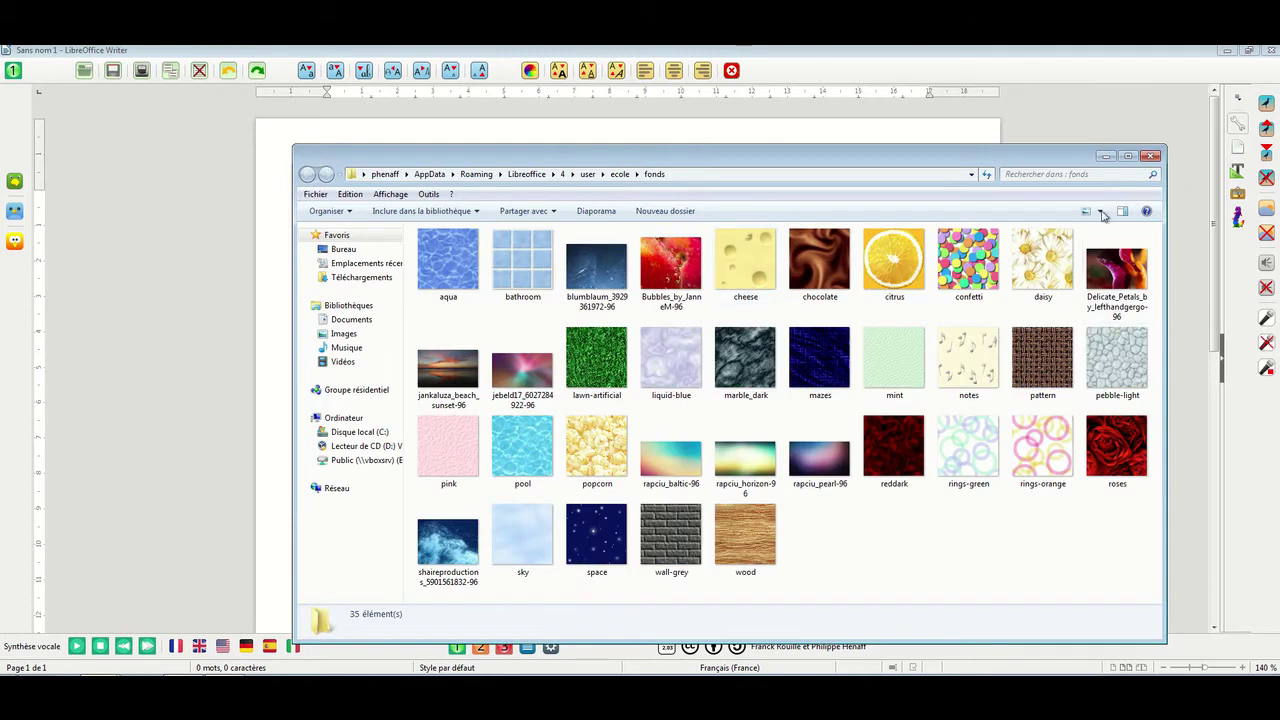
left_click(1150, 157)
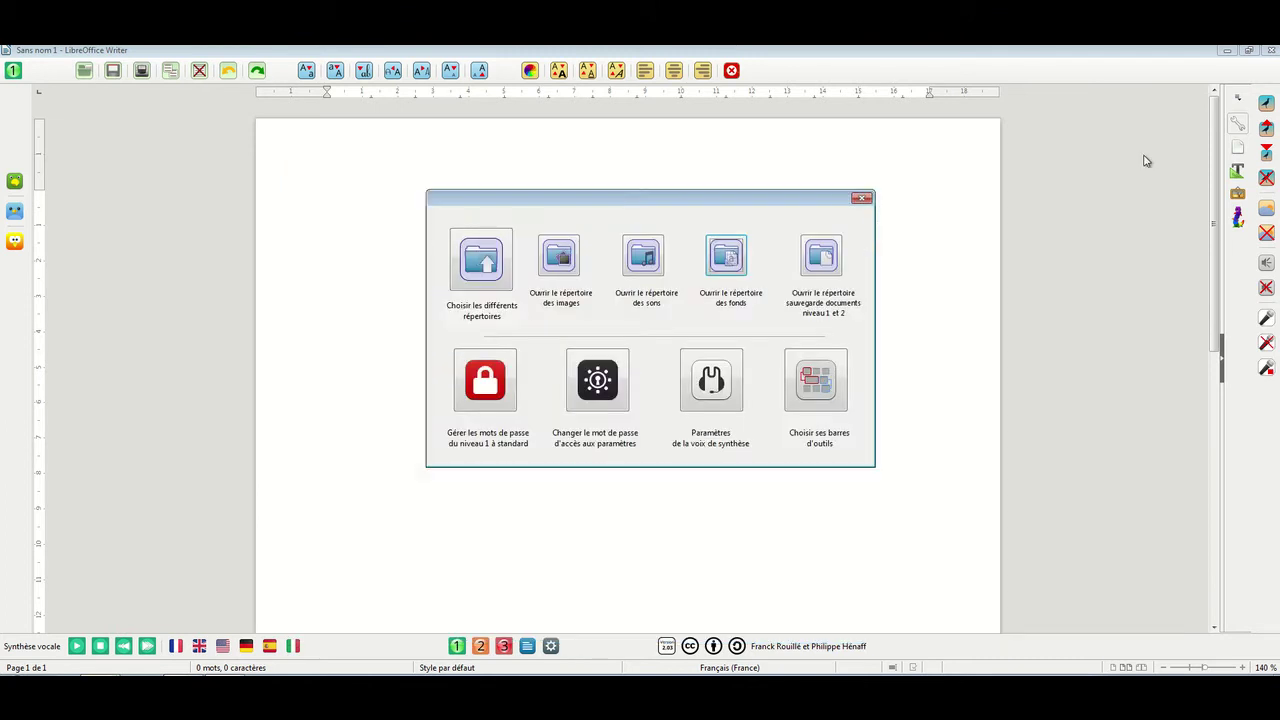
left_click(822, 257)
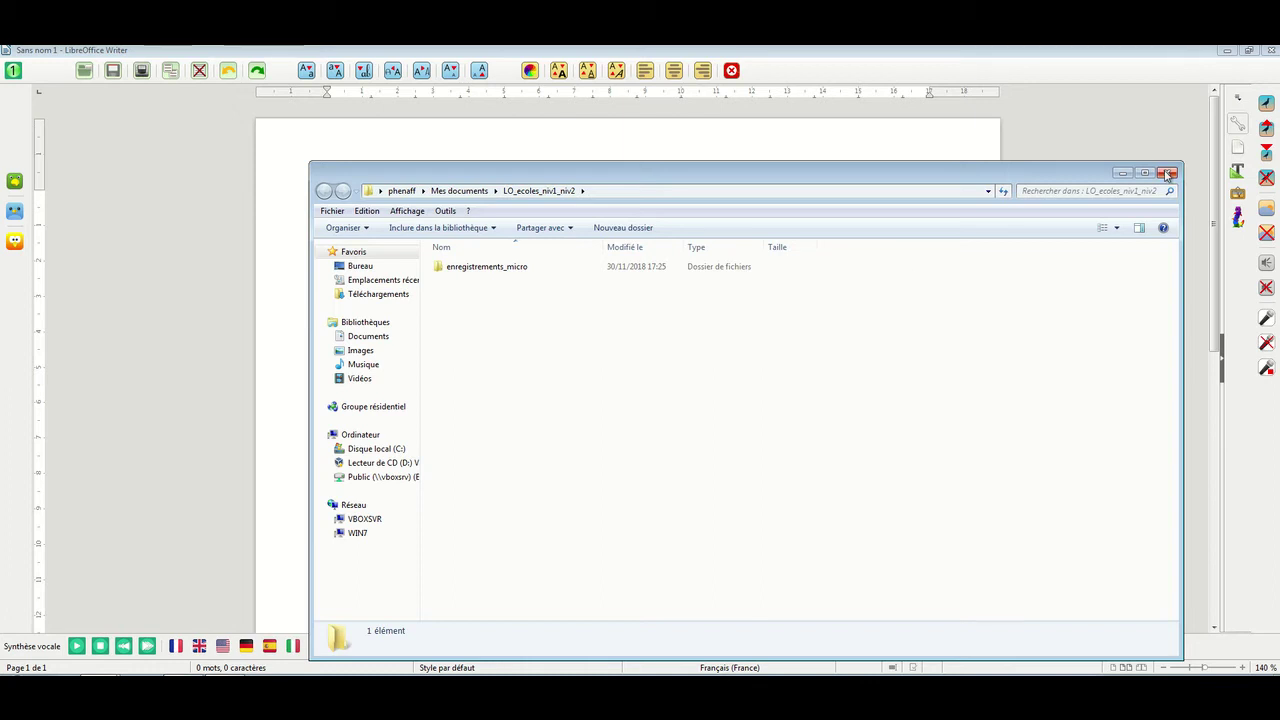
left_click(1167, 176)
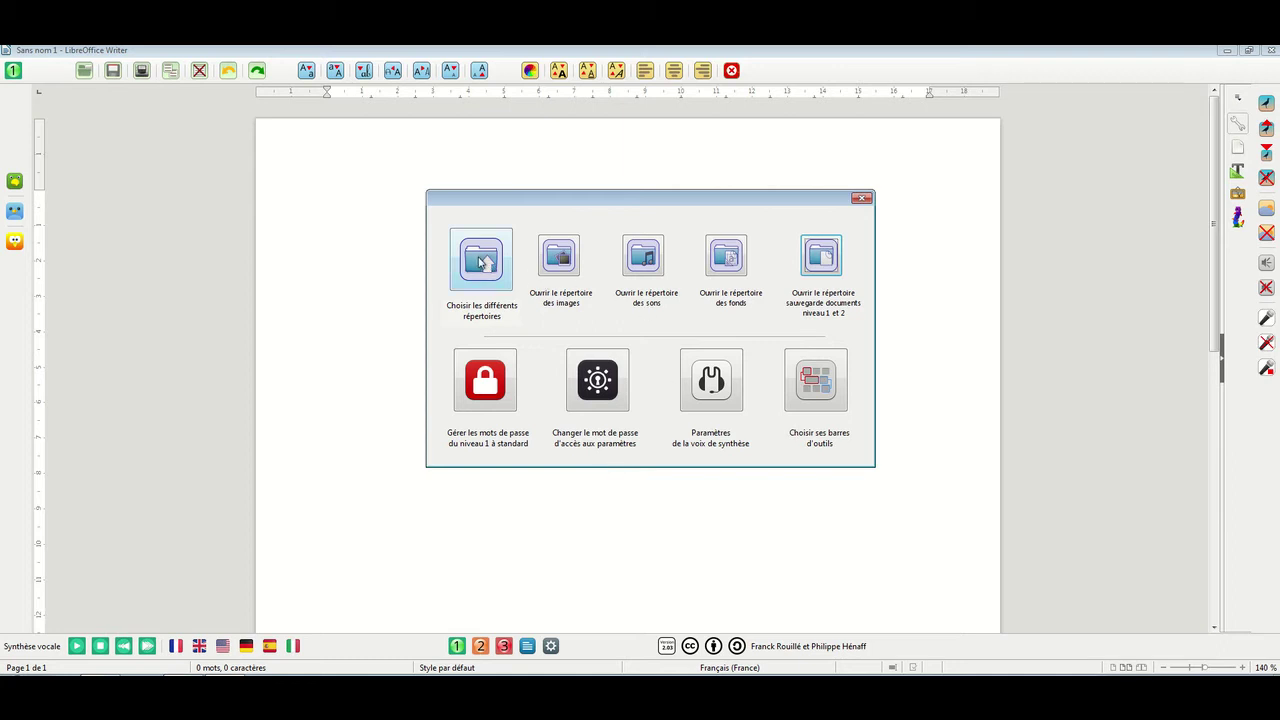
Set the images directory to the Mes images folder in the user's home folder
left_click(481, 262)
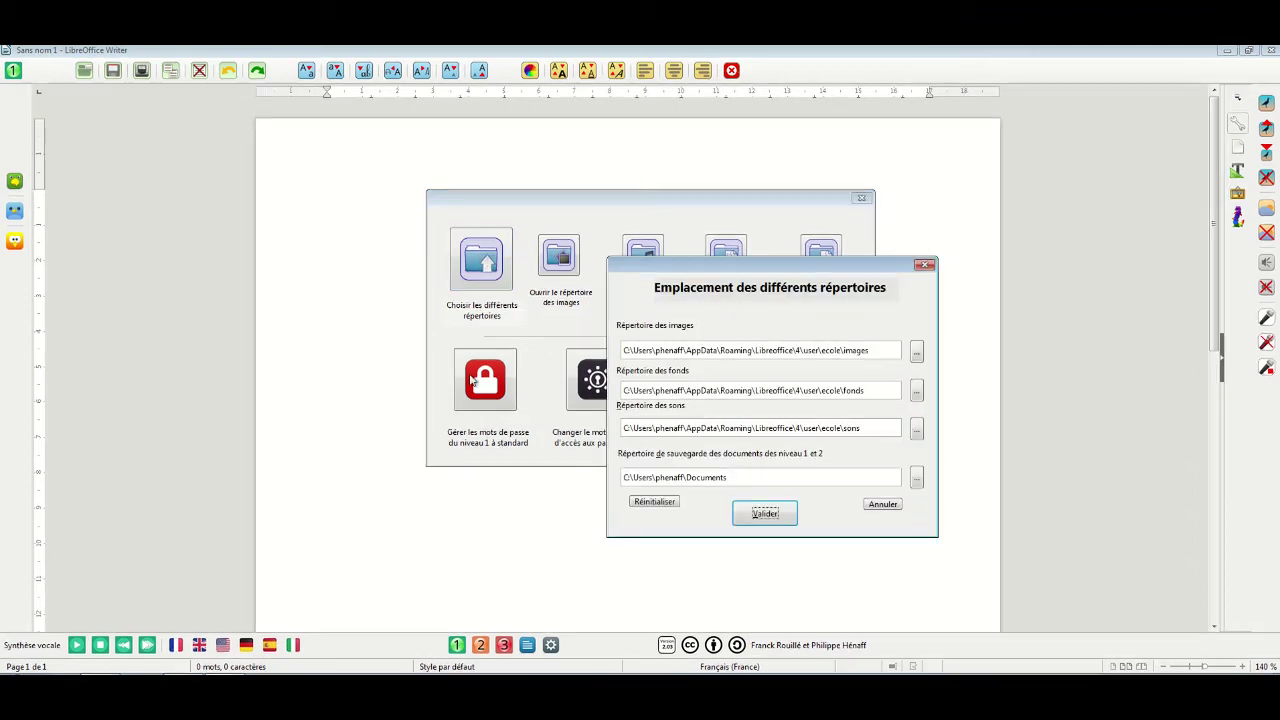
left_click_drag(793, 271, 640, 168)
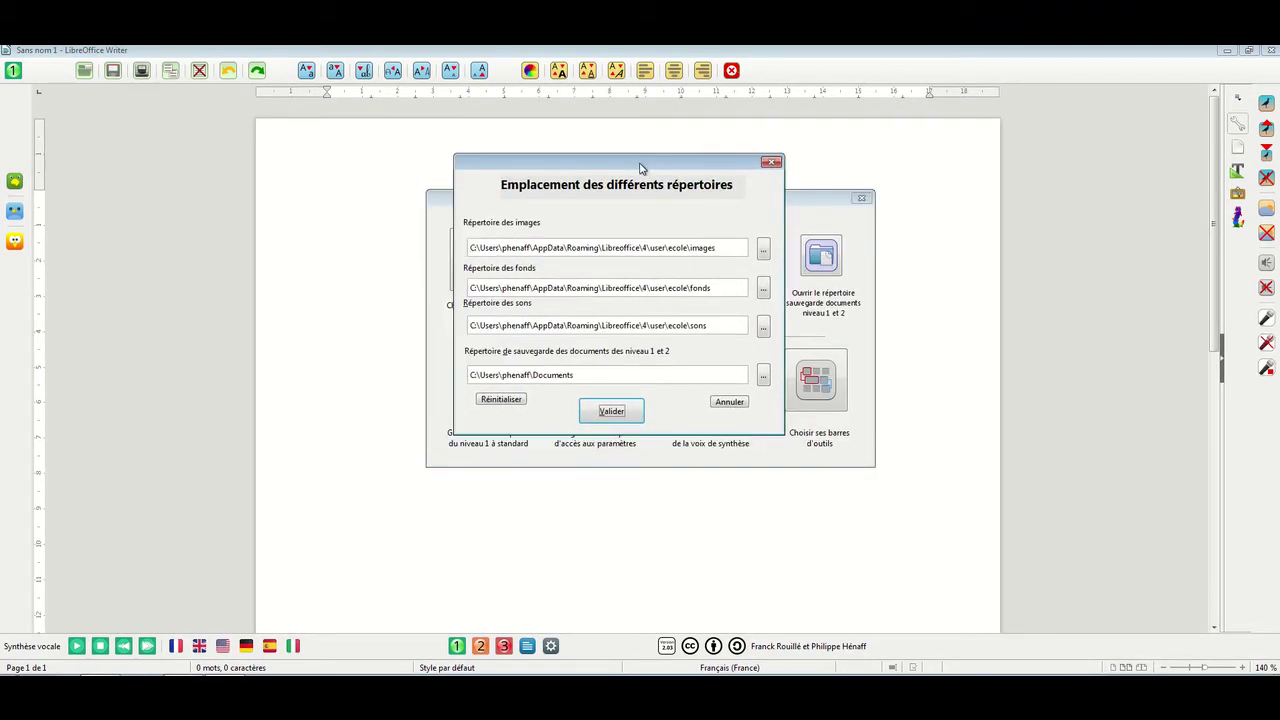
left_click(764, 251)
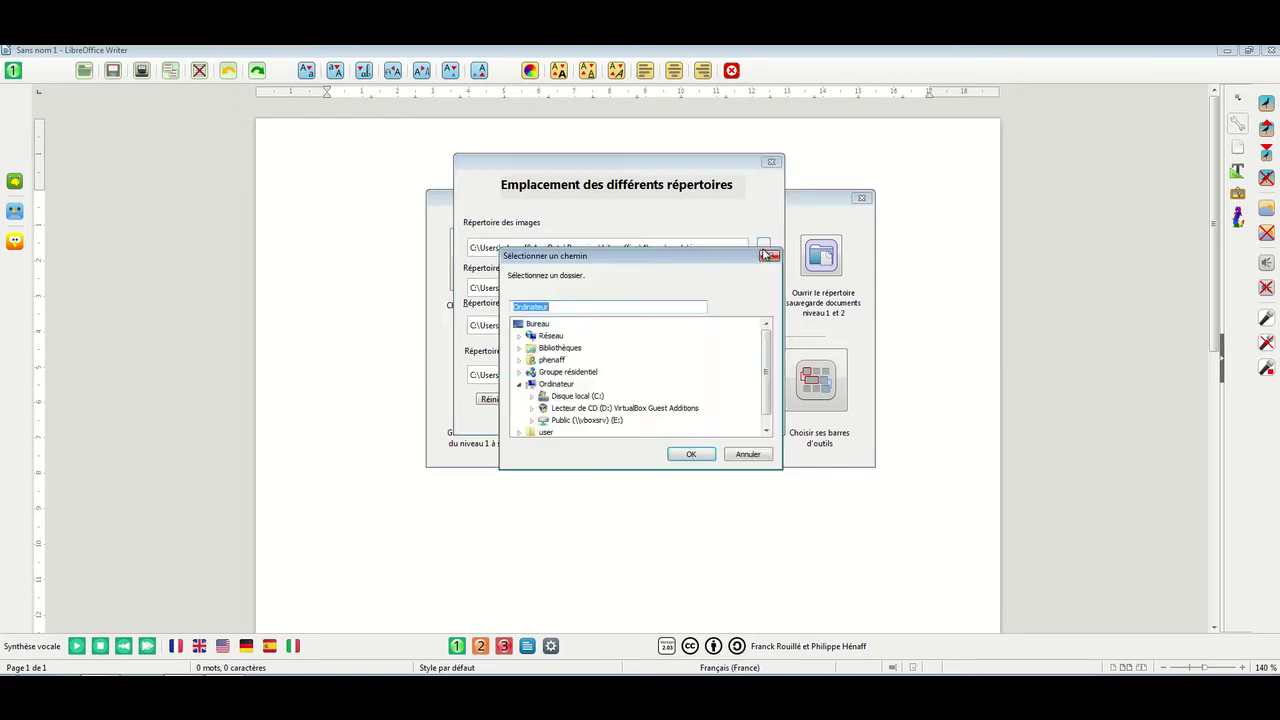
left_click(519, 361)
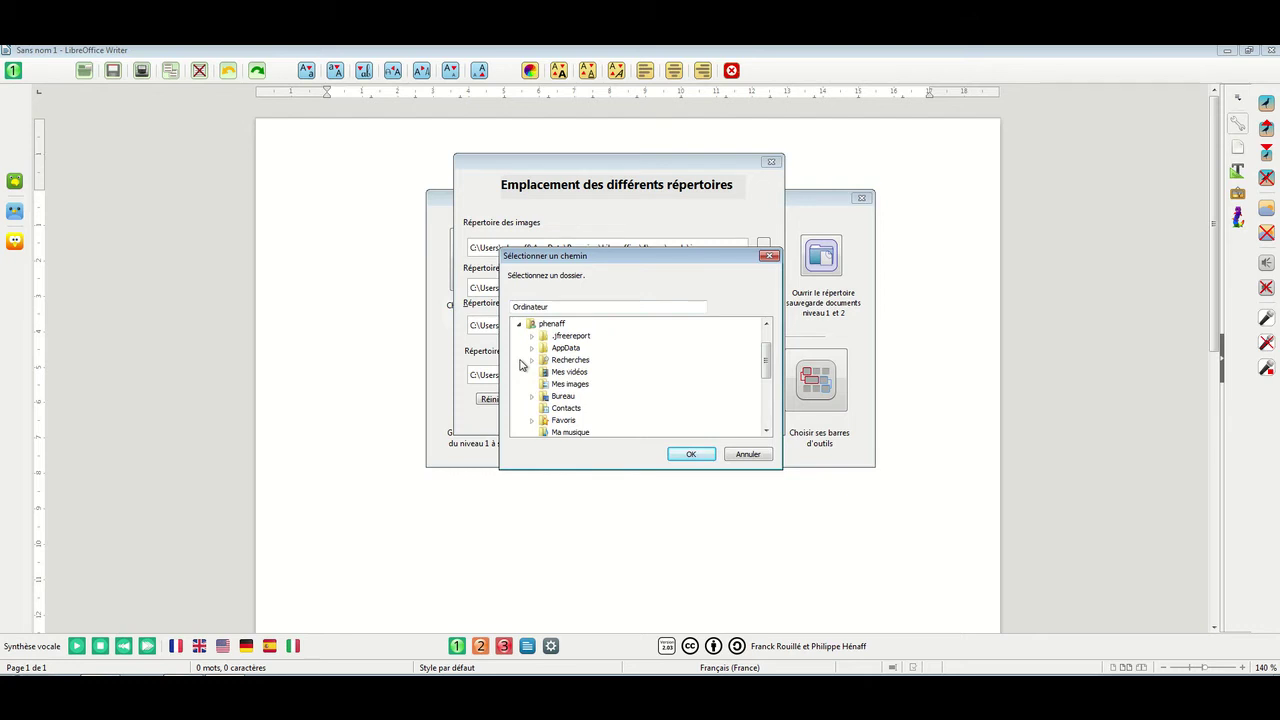
left_click(576, 386)
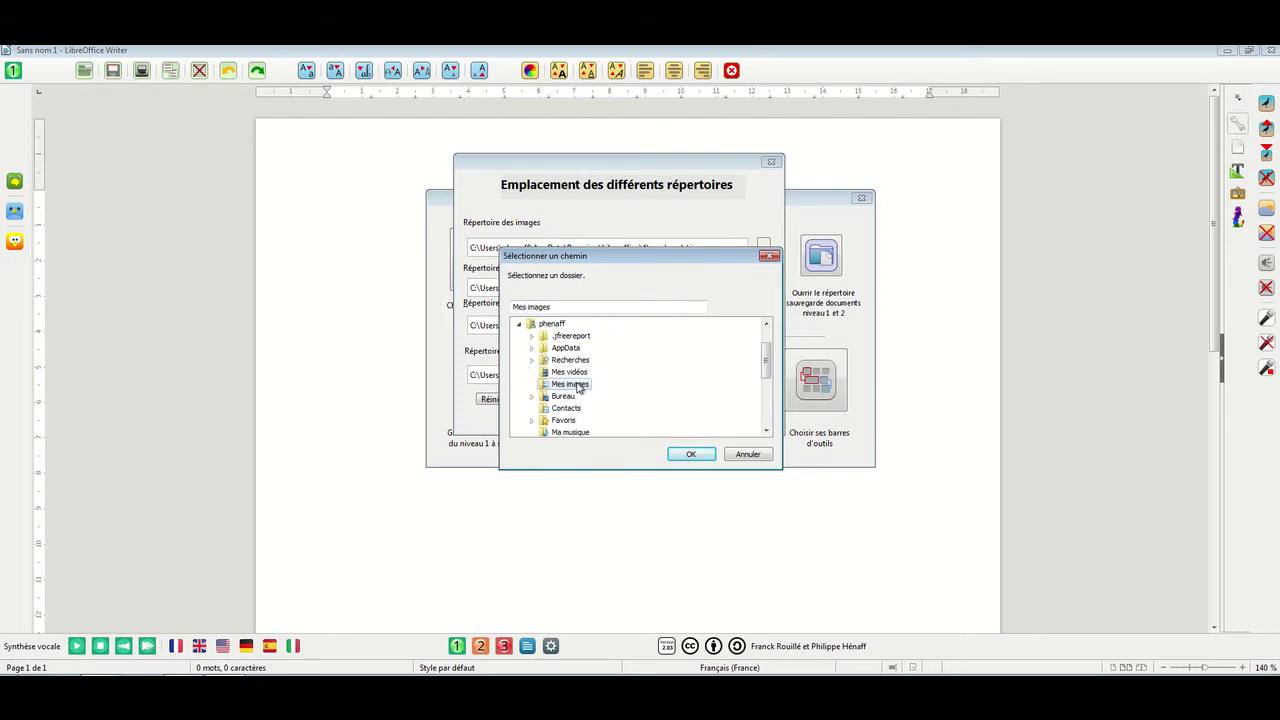
left_click(690, 454)
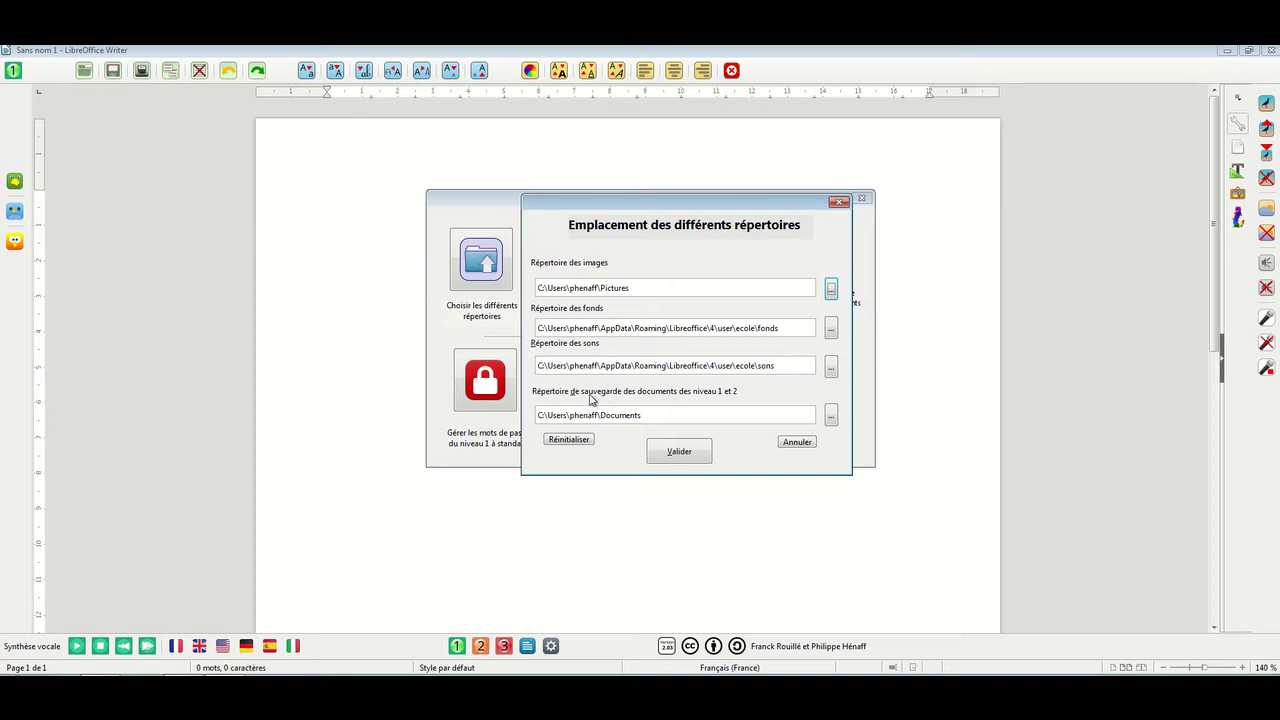
Set E:\ (Public drive) as the level 1 and 2 documents folder and validate the locations
left_click(831, 417)
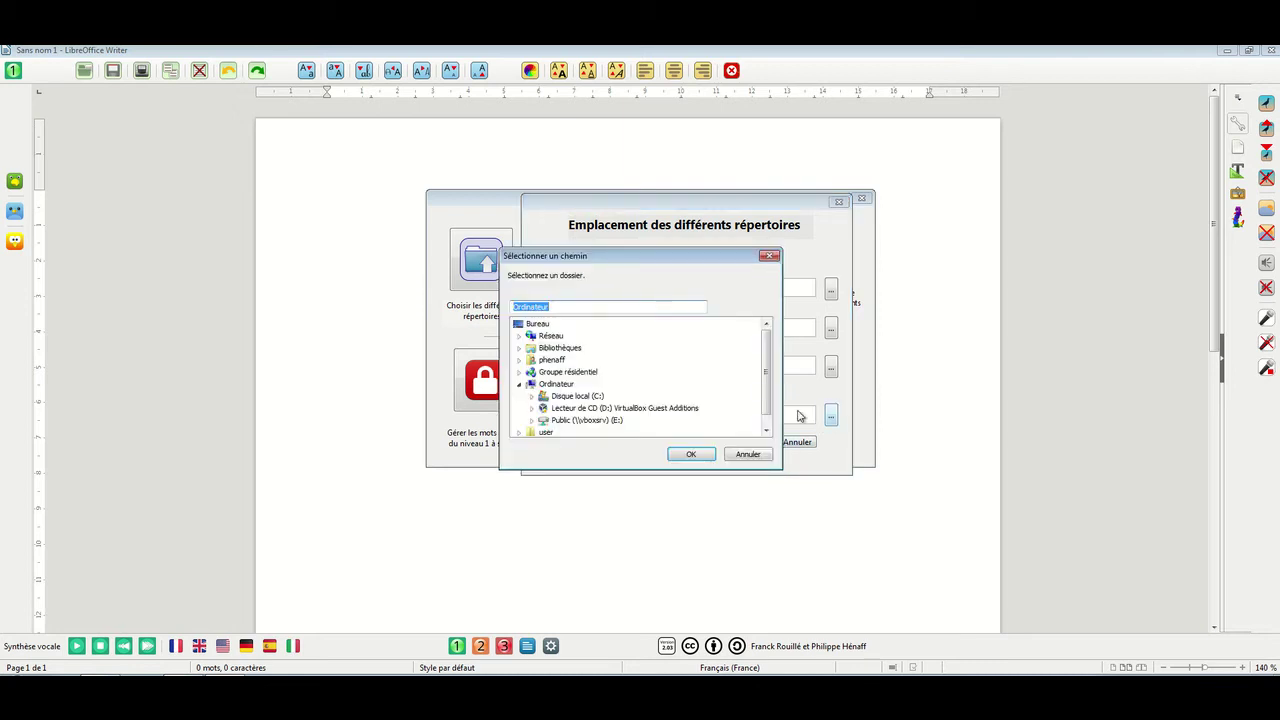
scroll(765, 370, "down", 1)
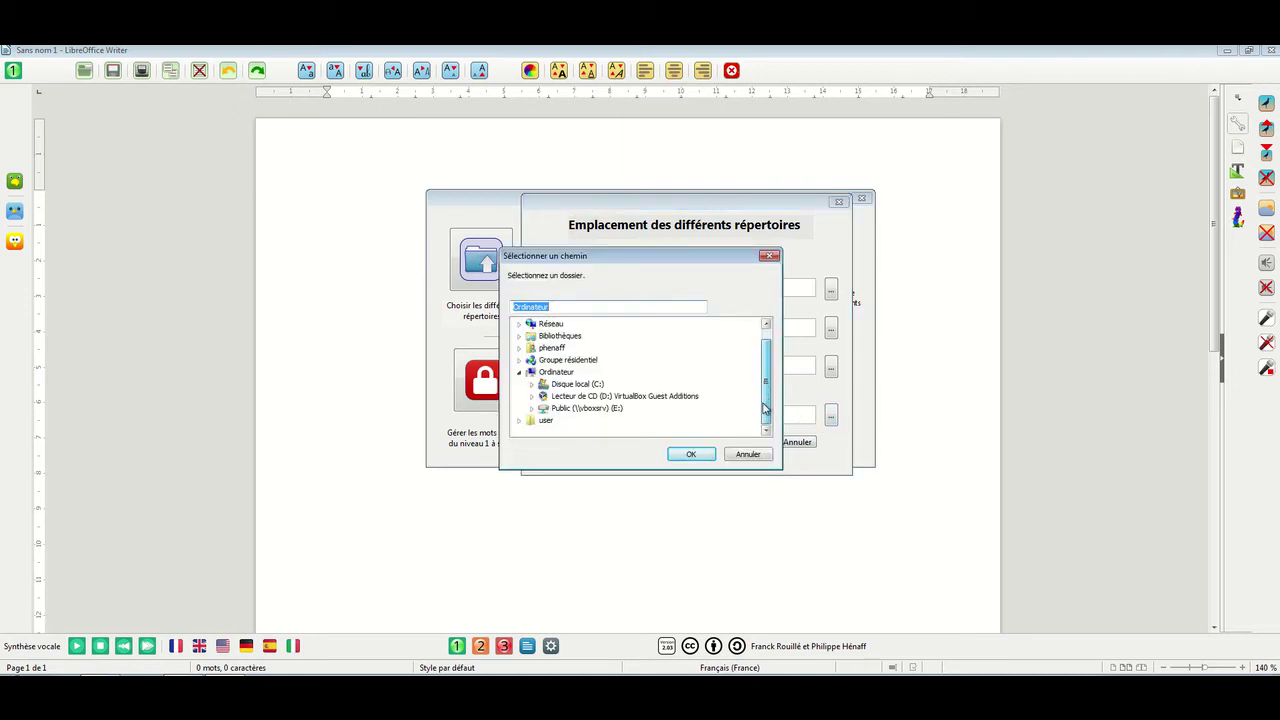
left_click(545, 409)
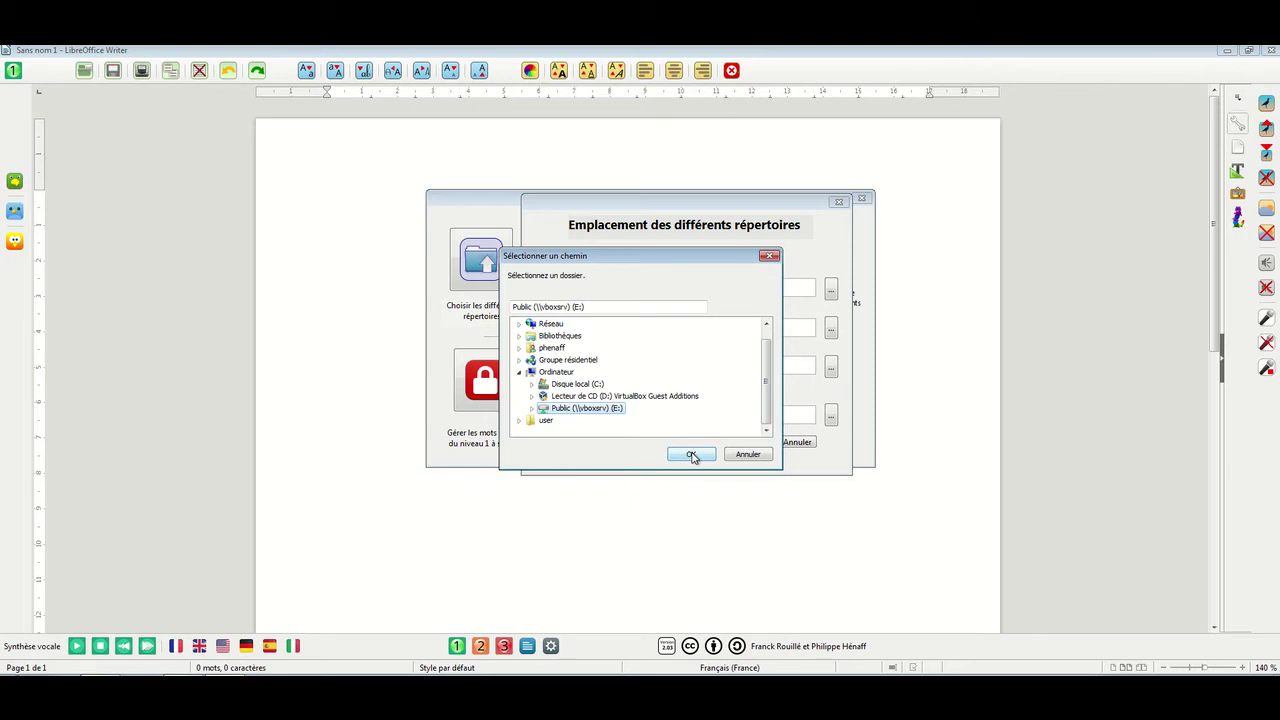
left_click(691, 455)
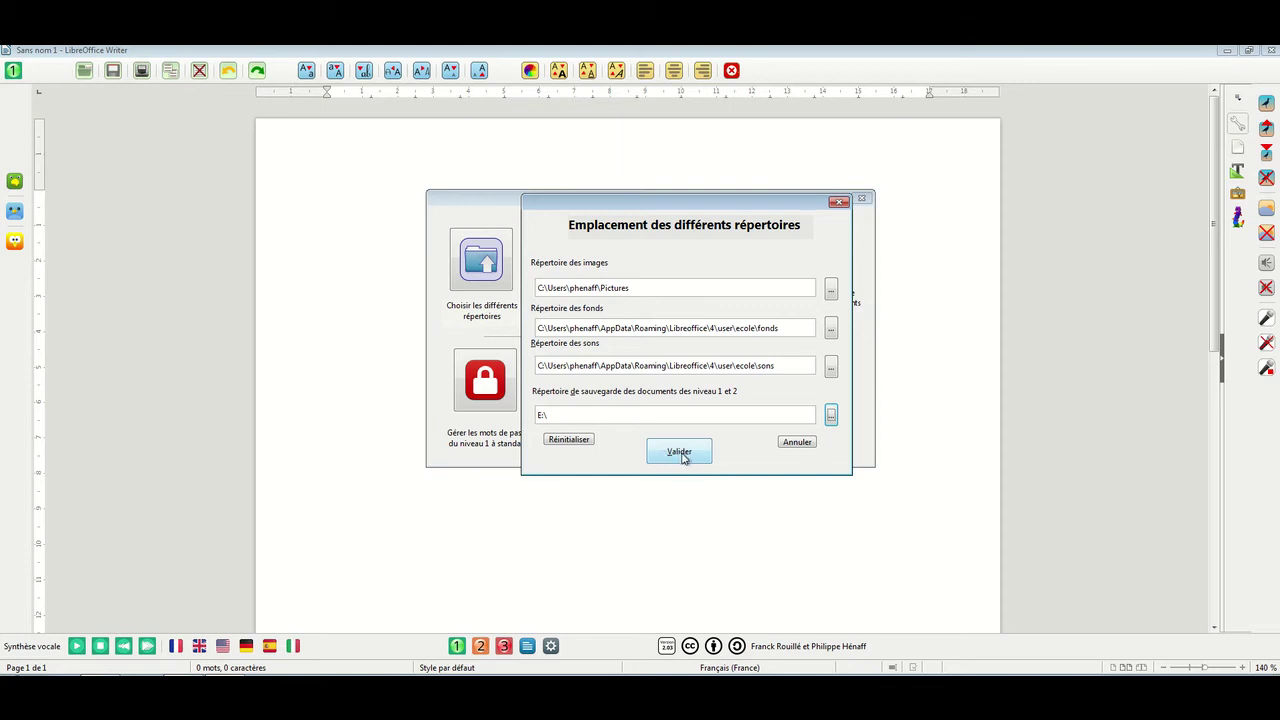
left_click(681, 455)
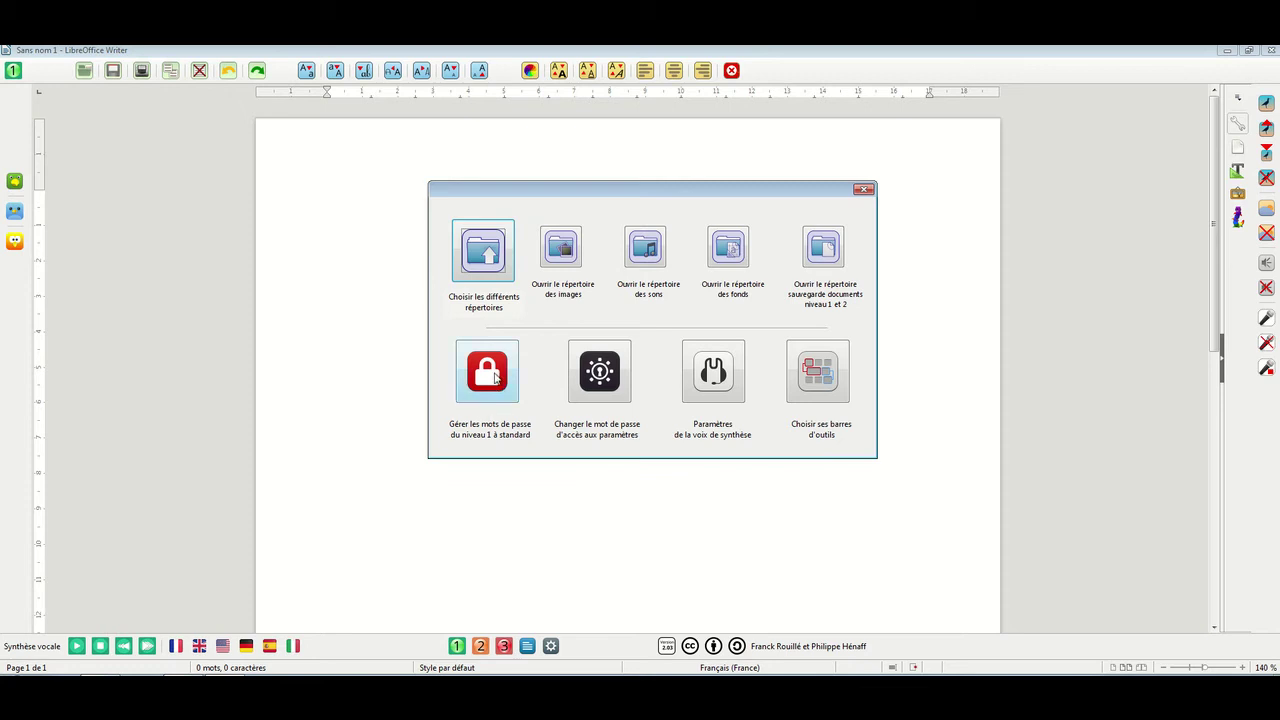
left_click(493, 376)
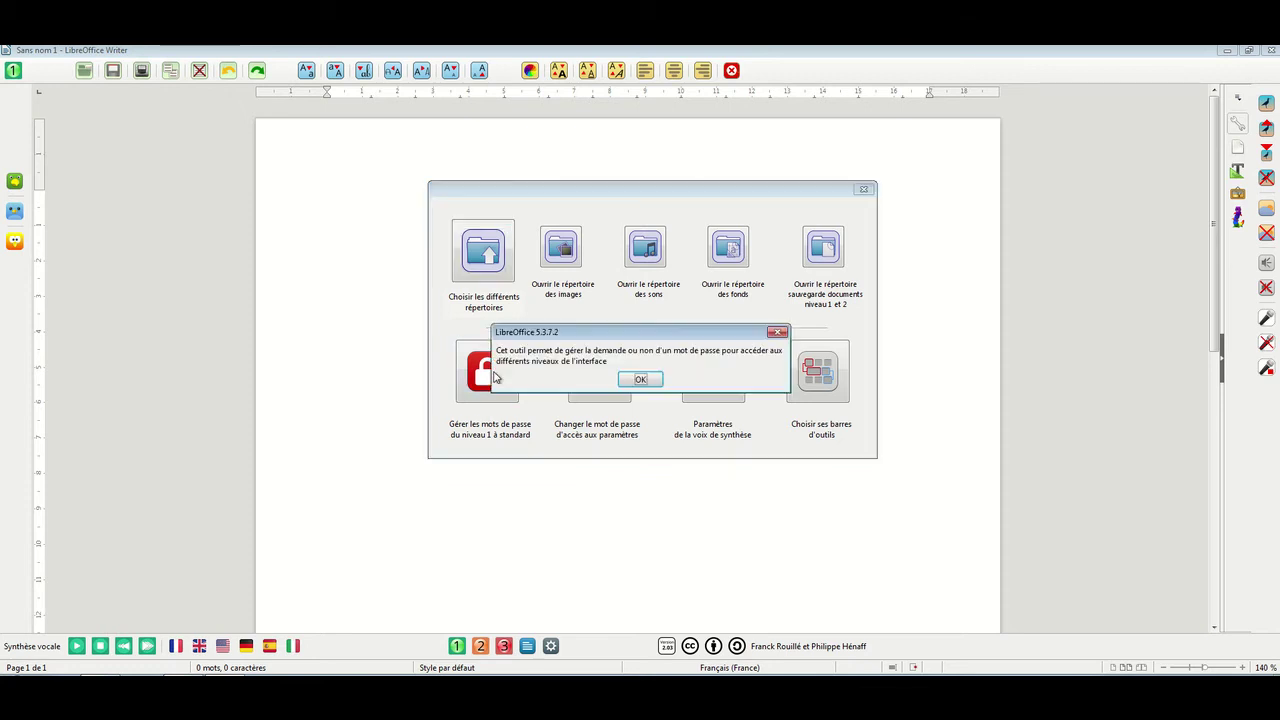
left_click(640, 381)
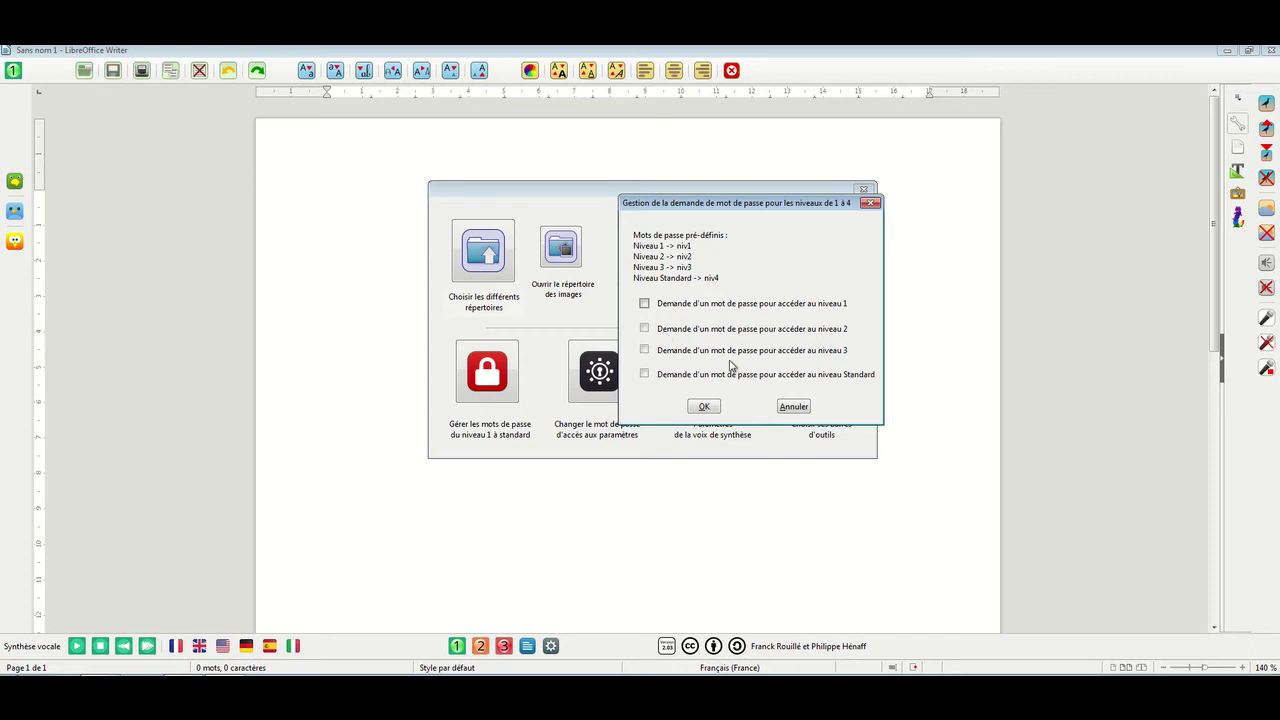
left_click(708, 406)
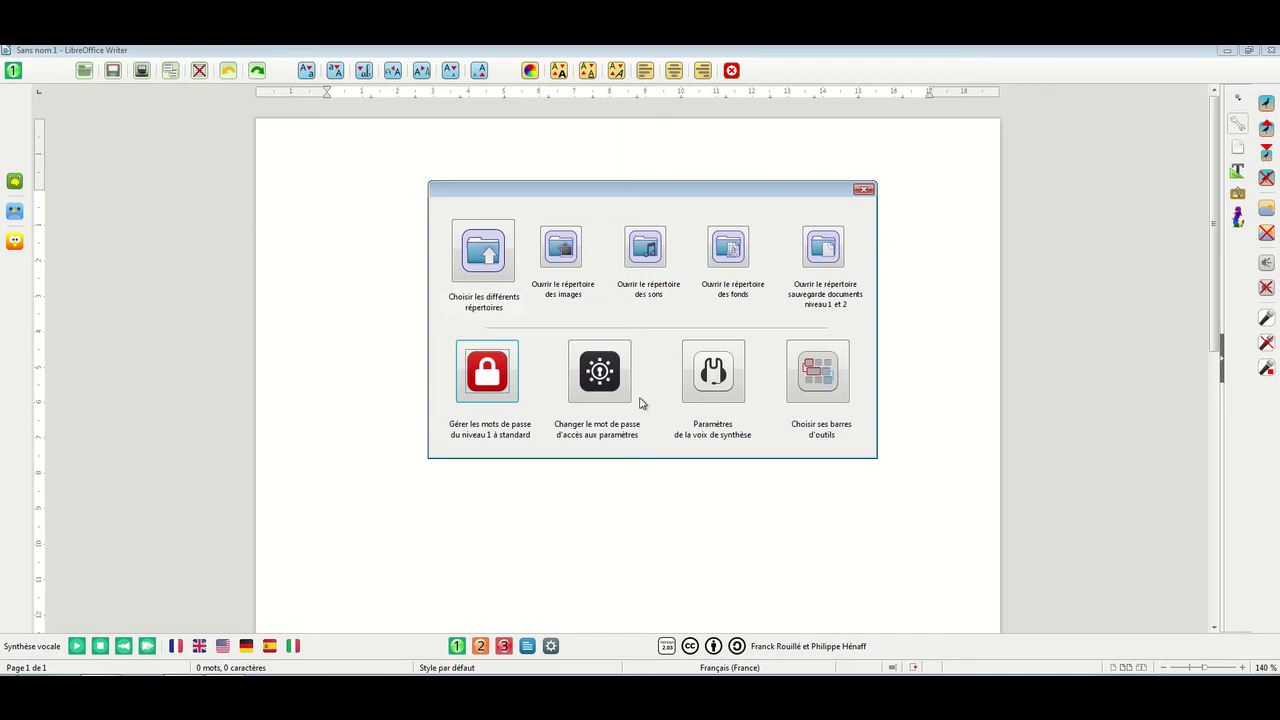
Type the new settings-access password, confirm it, and close the password dialog
left_click(609, 388)
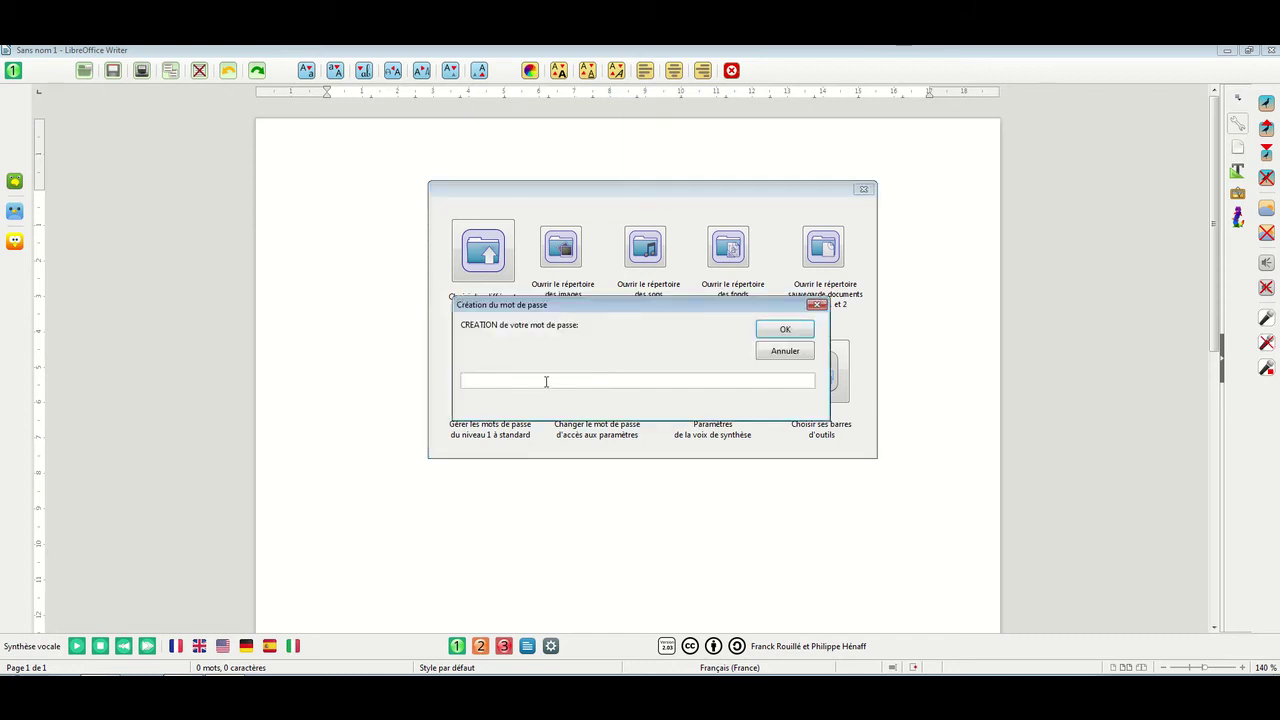
type("essai")
left_click(782, 332)
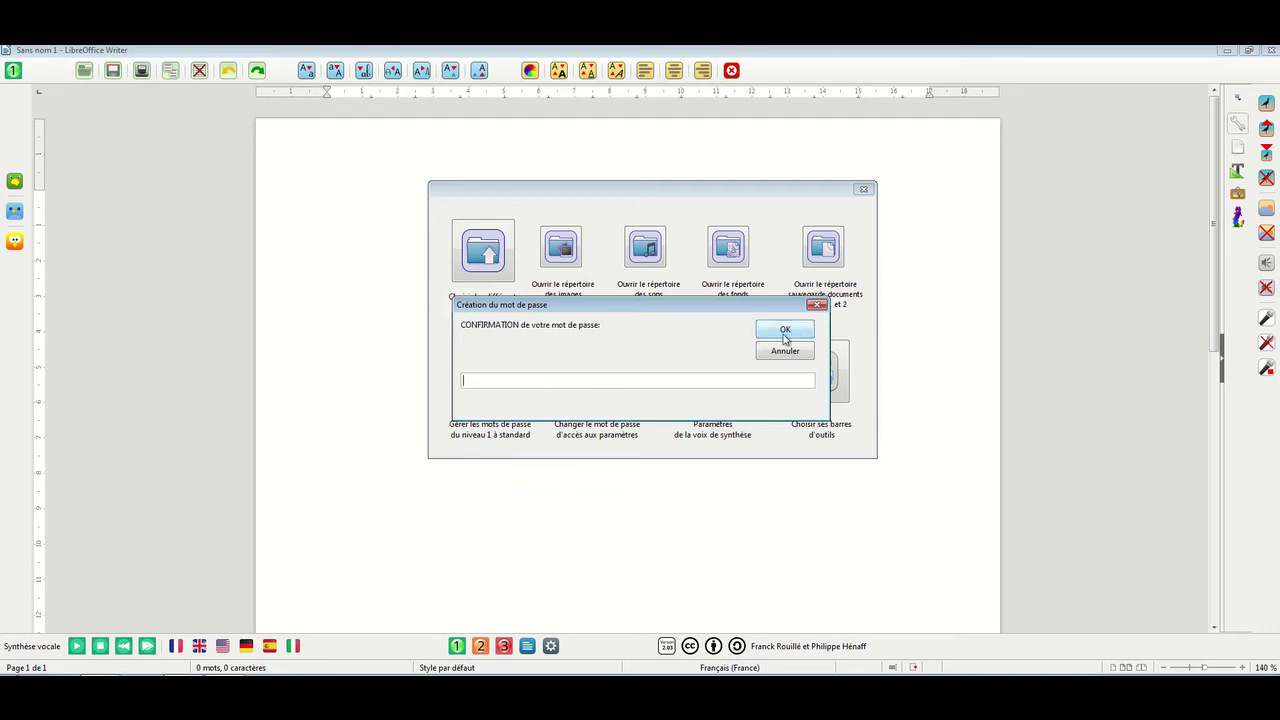
type("essai")
left_click(794, 334)
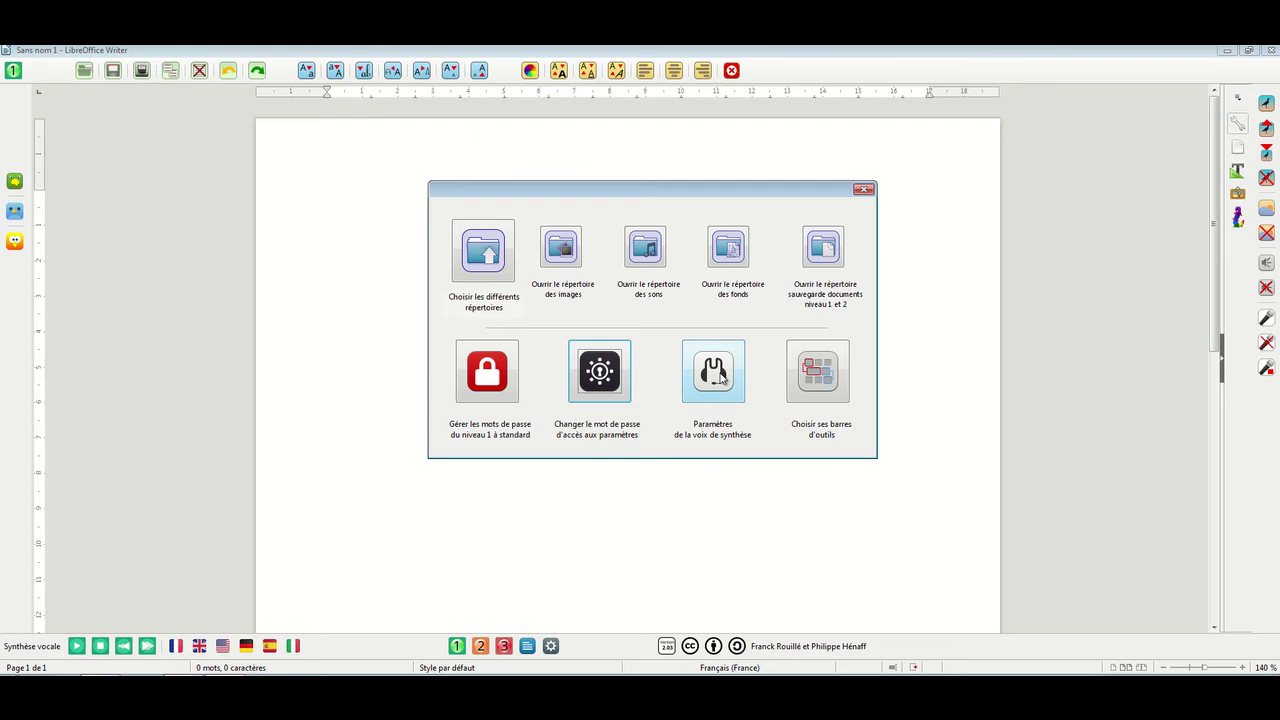
Check the synthesis voice settings, keeping SVox Pico/fr, volume 4 and speed 4
left_click(721, 377)
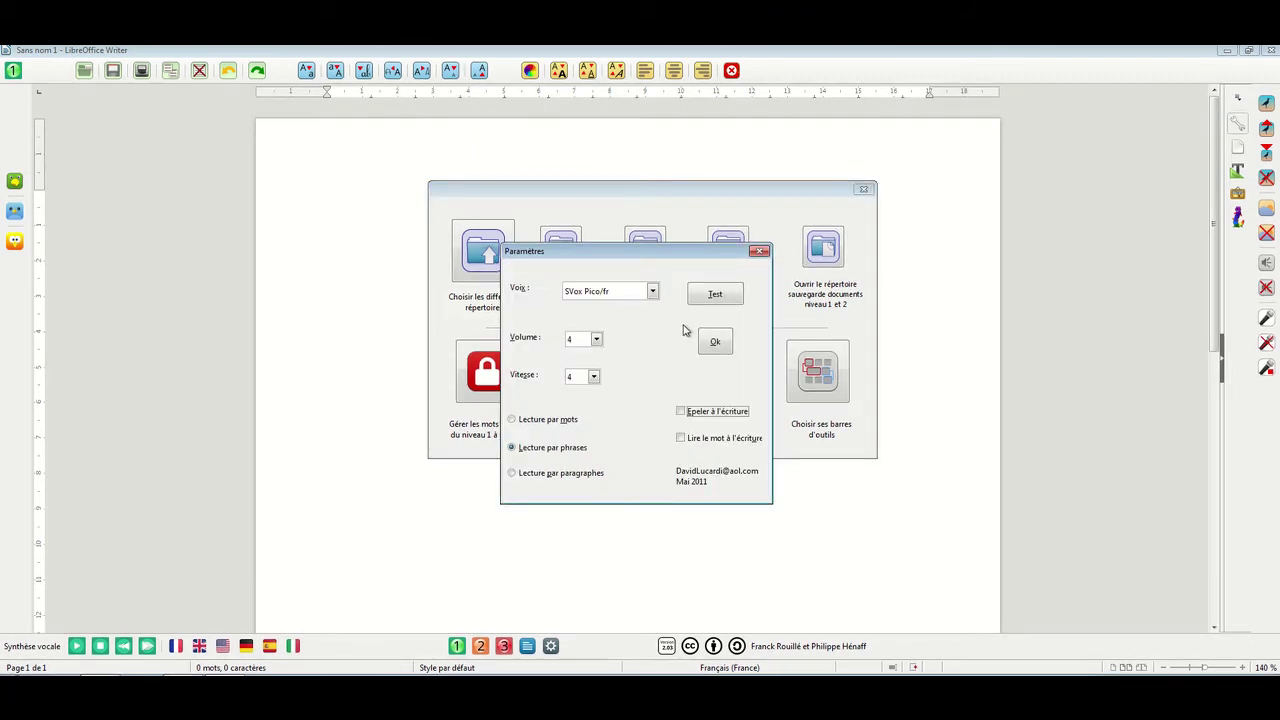
left_click(653, 291)
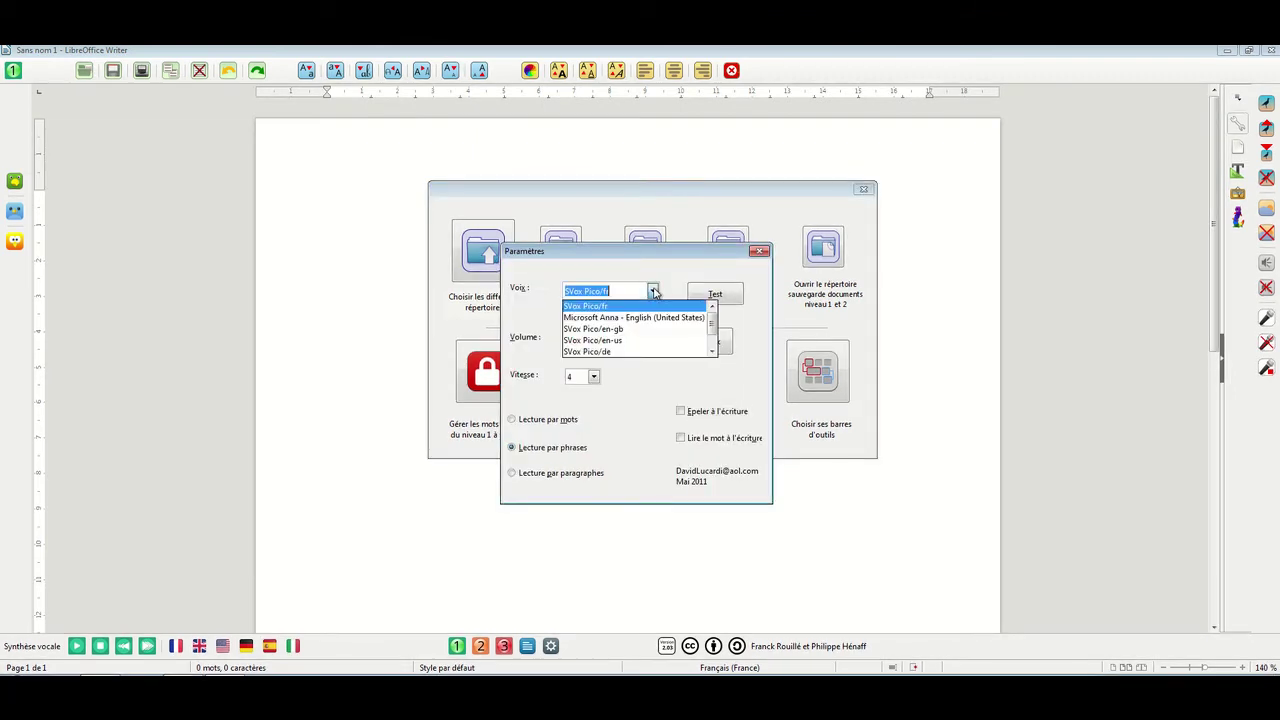
left_click(653, 291)
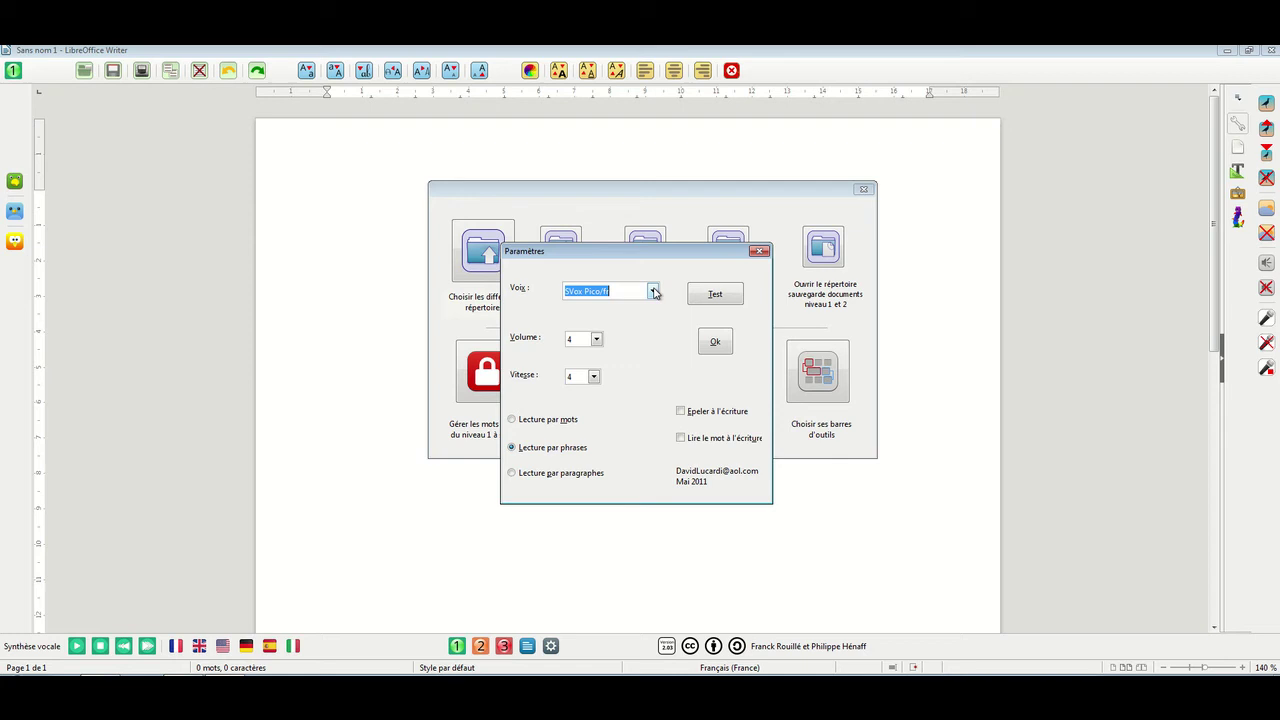
left_click(596, 340)
left_click(596, 340)
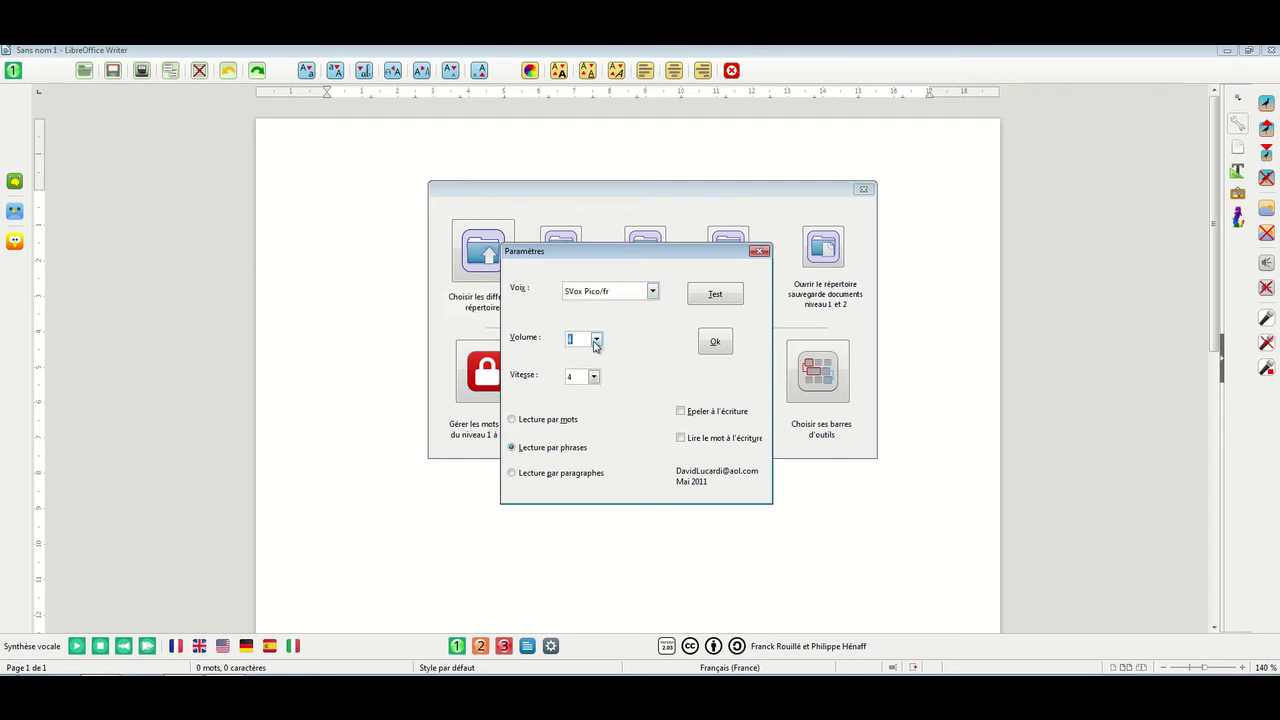
left_click(594, 377)
left_click(594, 377)
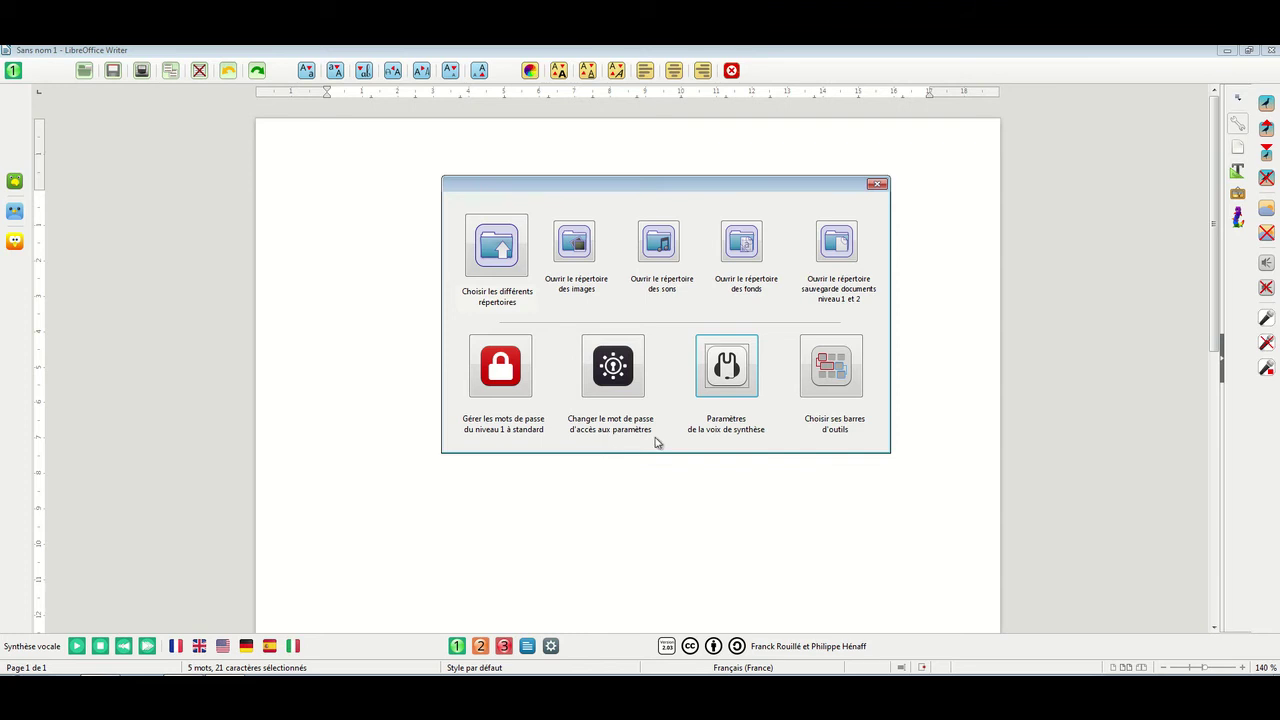
Set reading to Lecture par mots with Lire le mot à l'écriture, then close the panel
left_click(728, 368)
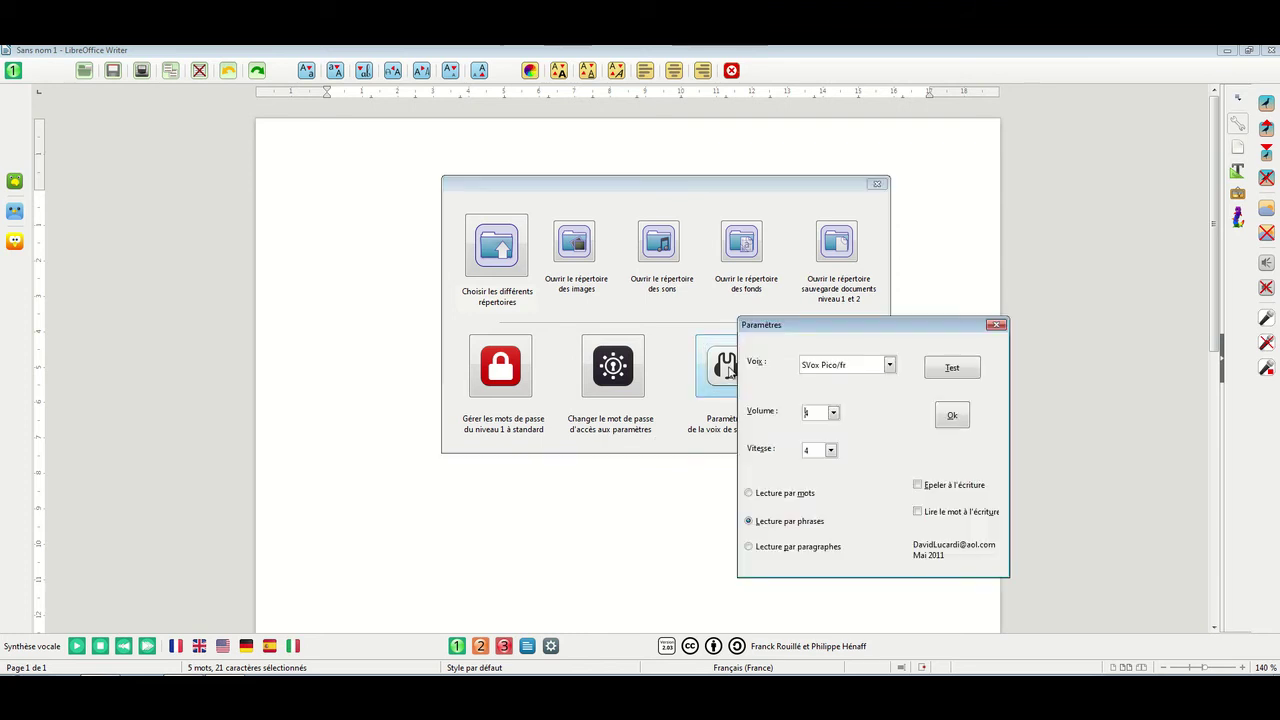
left_click_drag(866, 326, 617, 214)
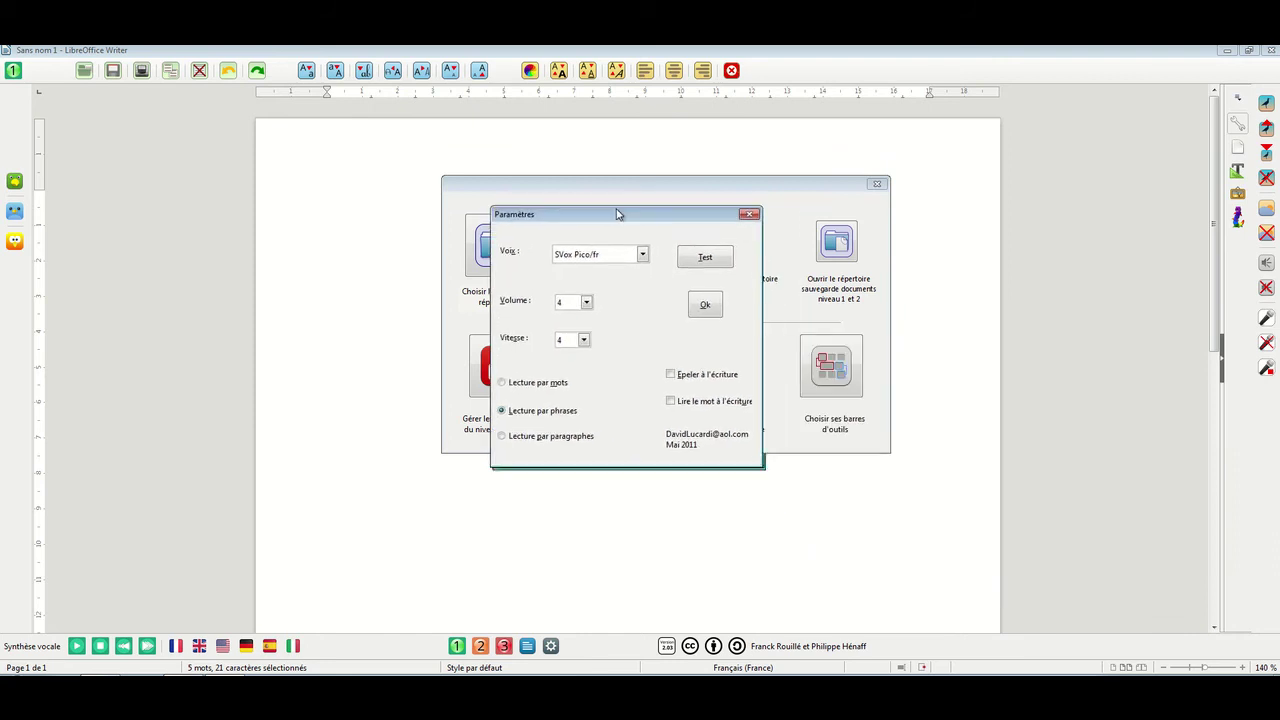
left_click(514, 386)
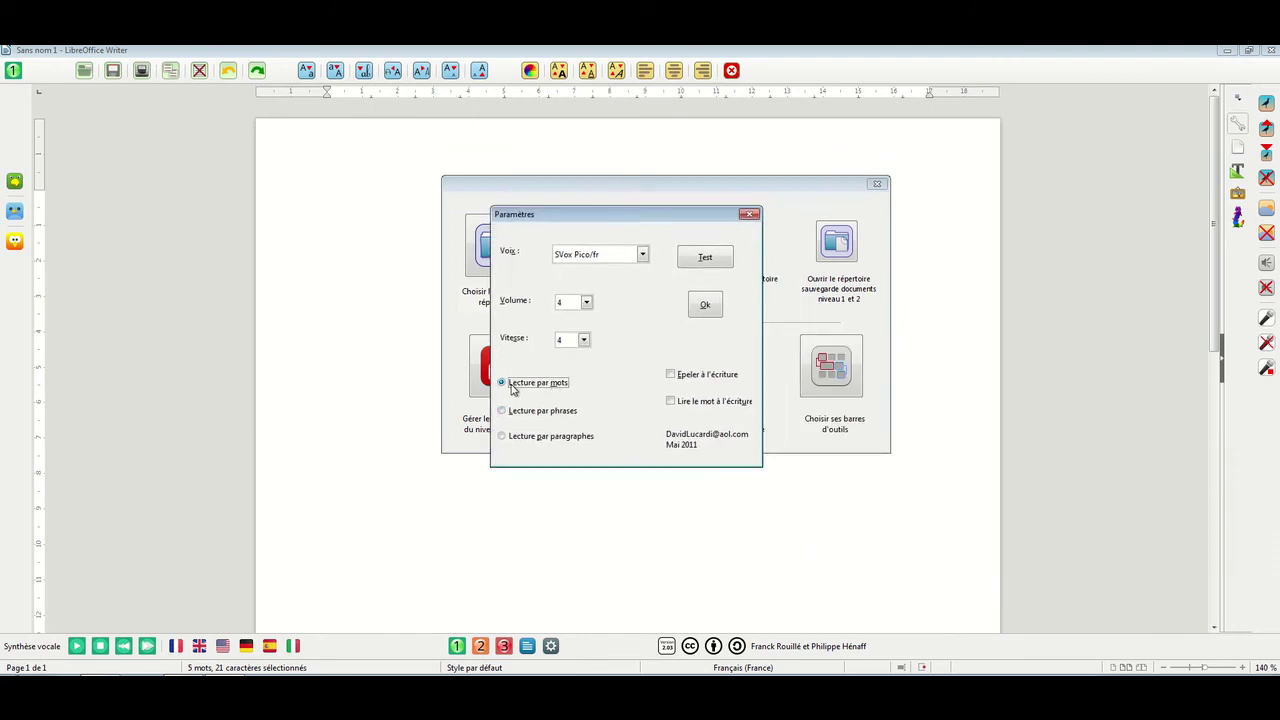
left_click(671, 402)
left_click(706, 304)
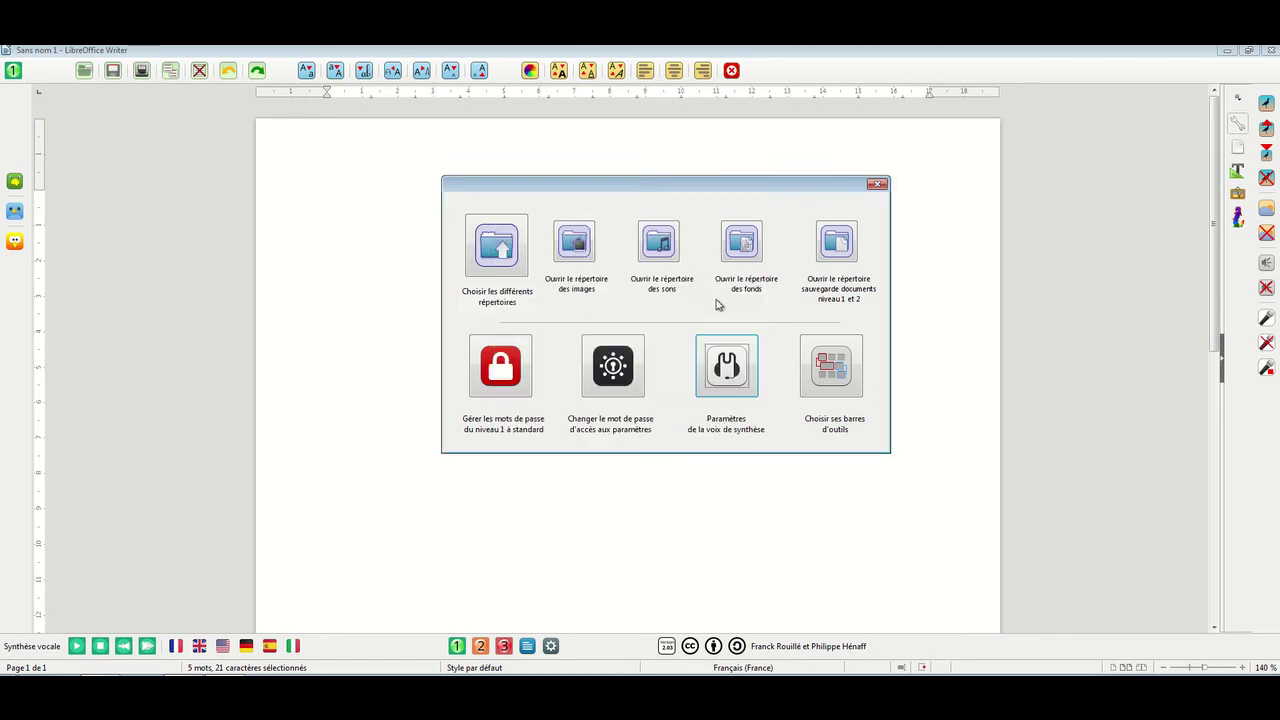
left_click(877, 184)
Type 'Nous sommes dans le niveau 1' into the document
type("Nou")
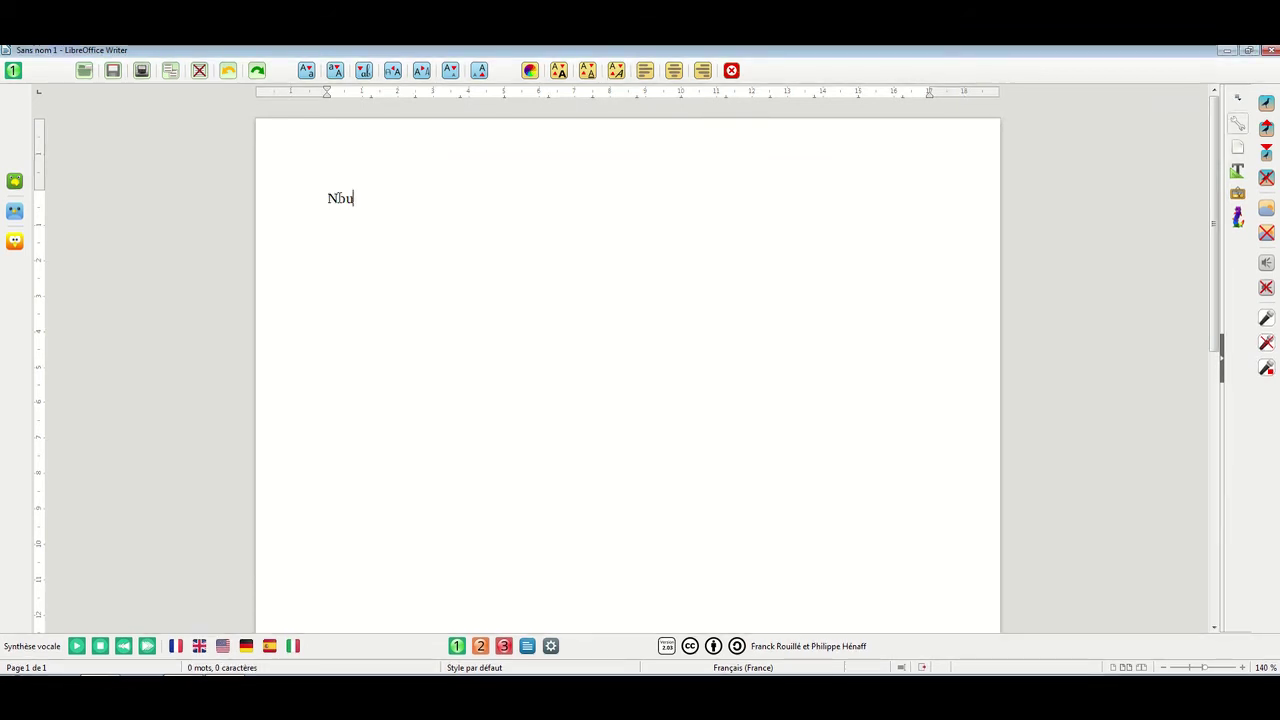
type("s som")
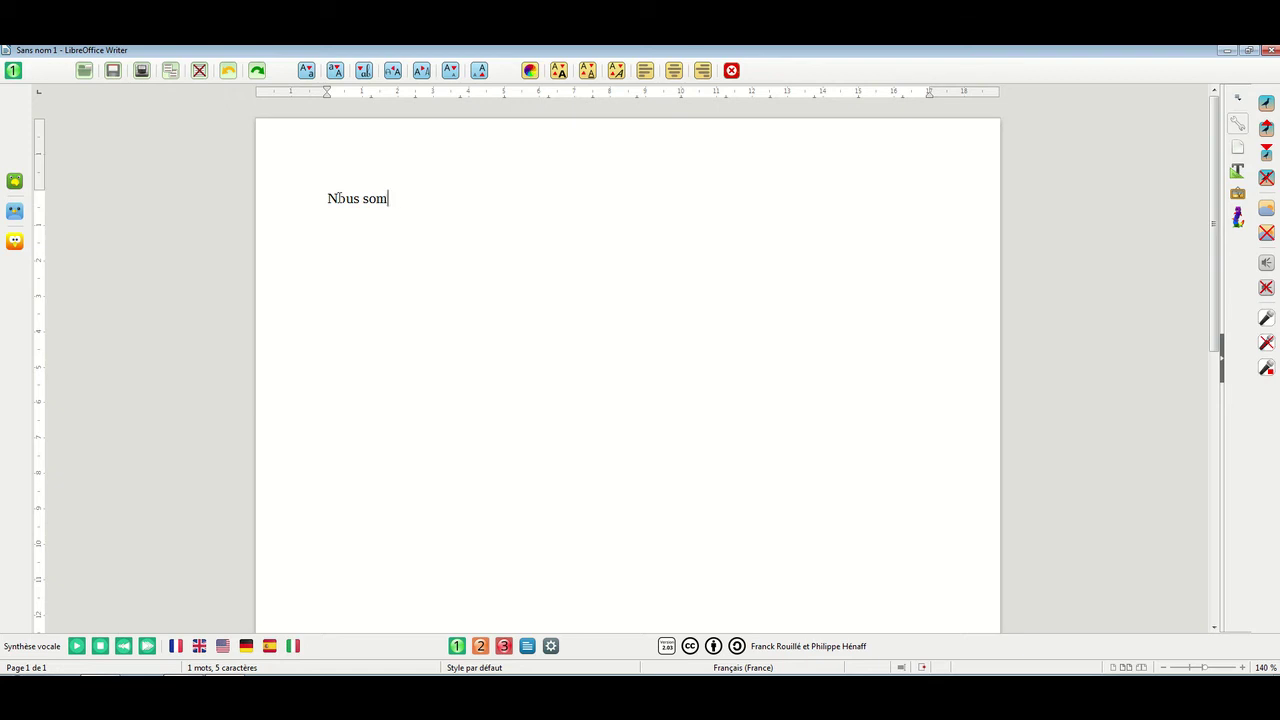
type("mes dans le nive")
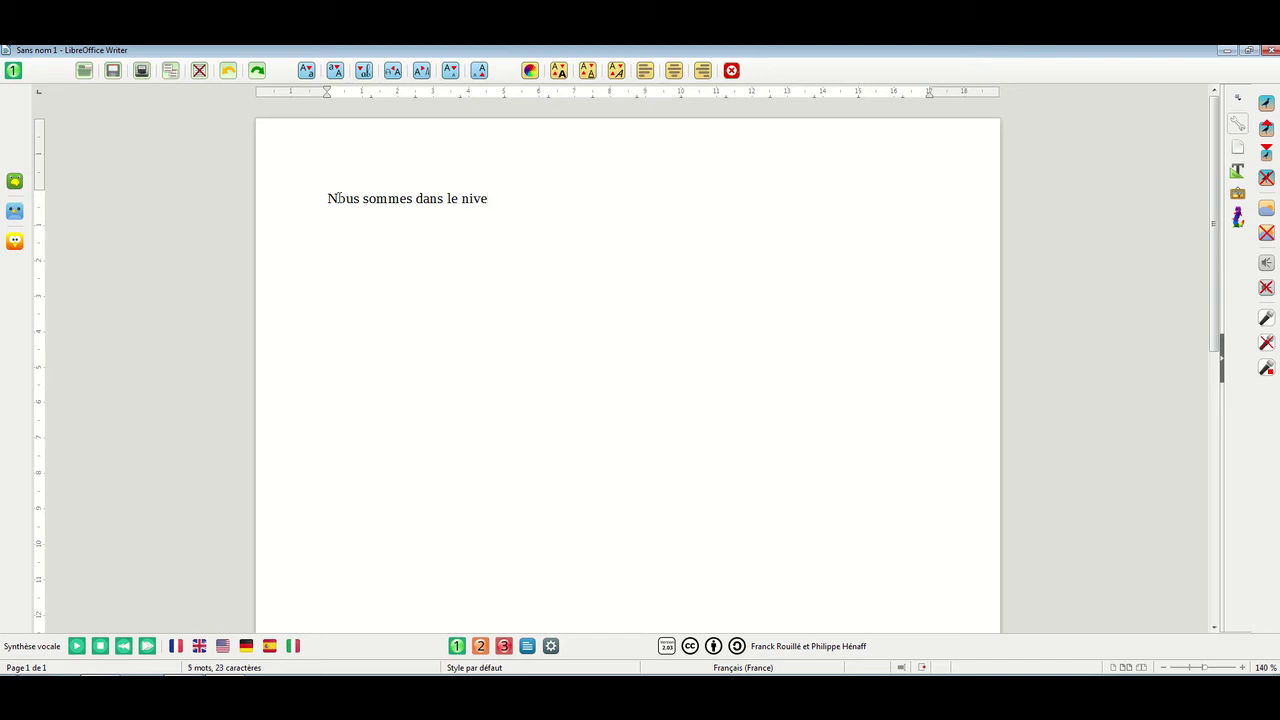
type("au 1")
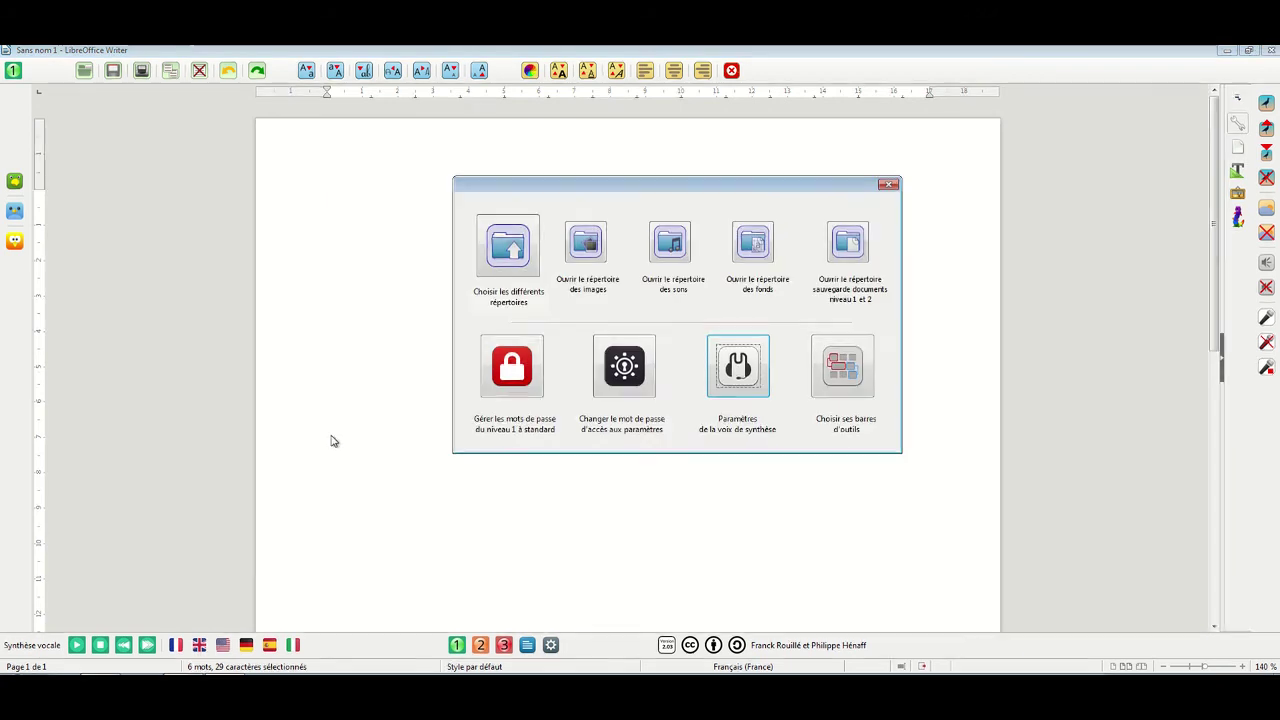
Set Lecture par mots with Epeler à l'écriture, close the panel, and type the test word "c'est"
left_click(745, 372)
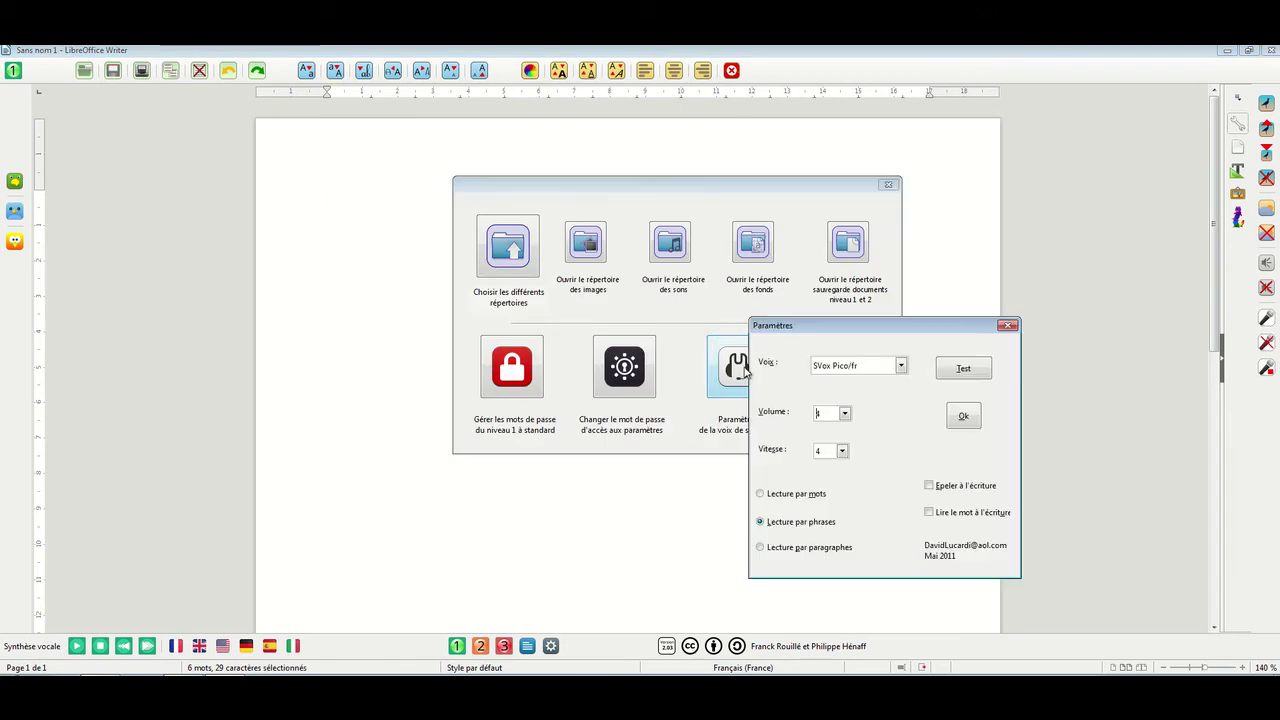
left_click(796, 494)
left_click(931, 487)
left_click(966, 418)
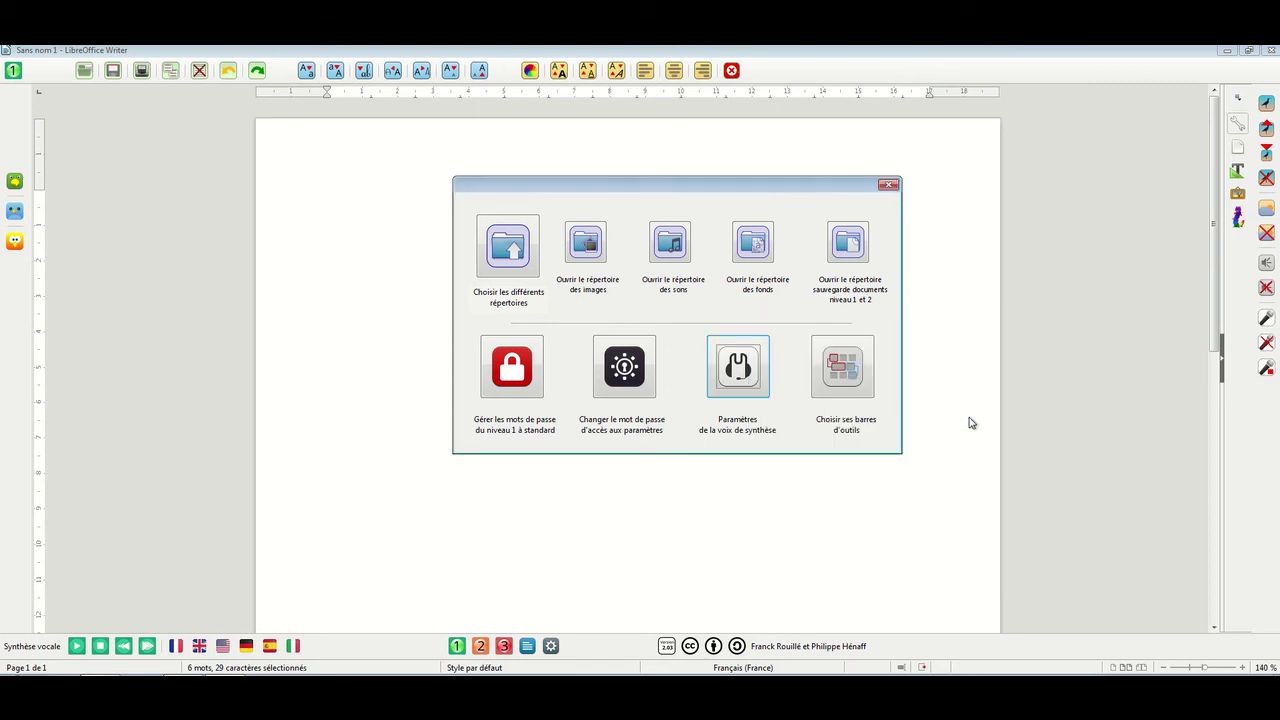
left_click(886, 187)
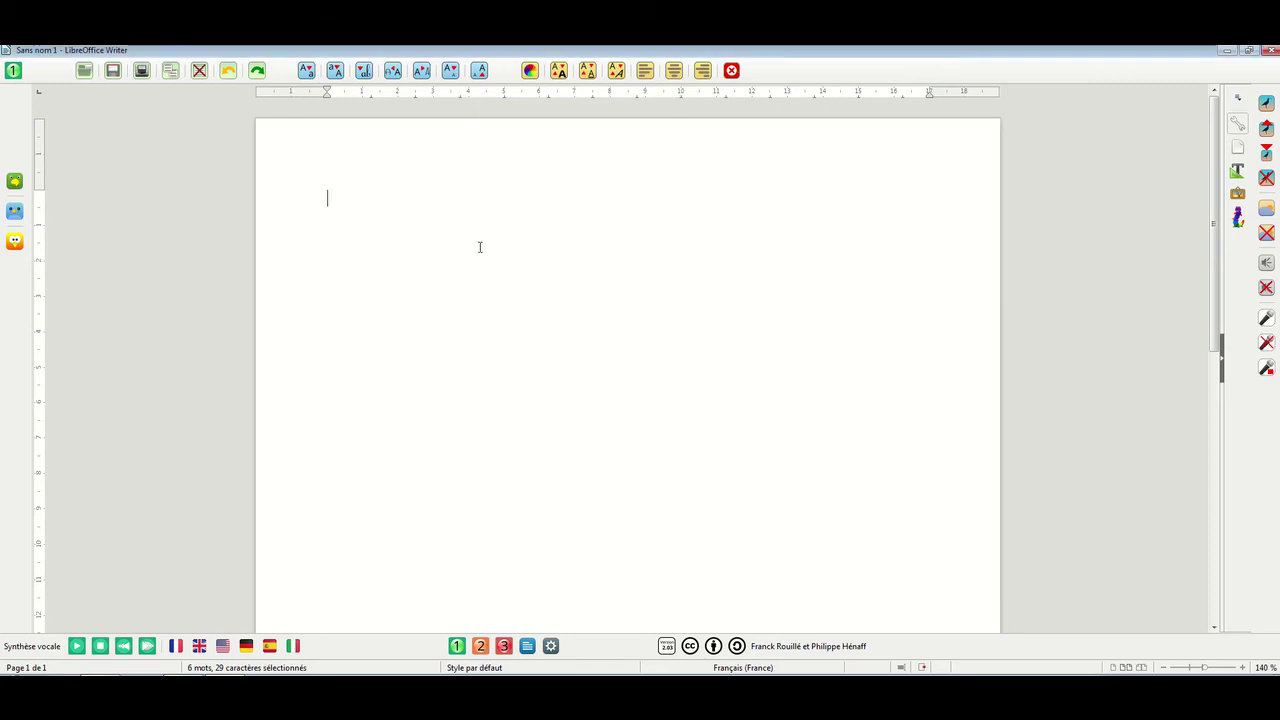
type("c'es")
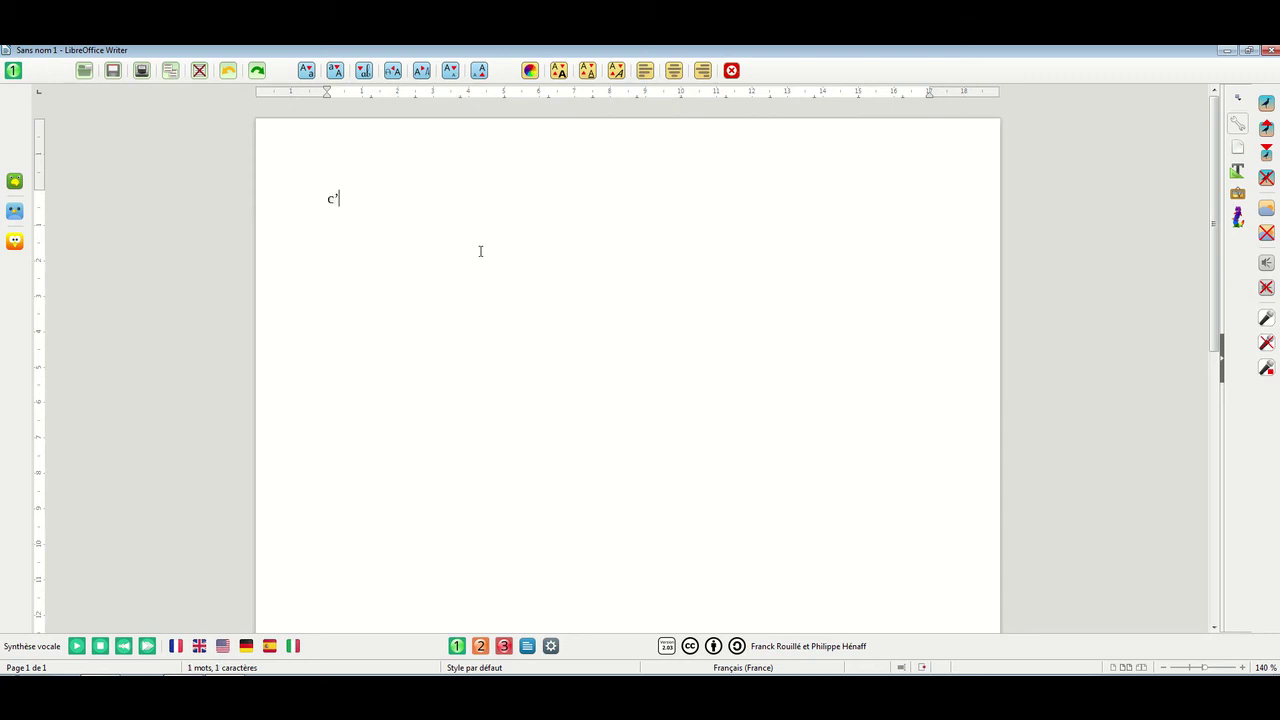
type("t")
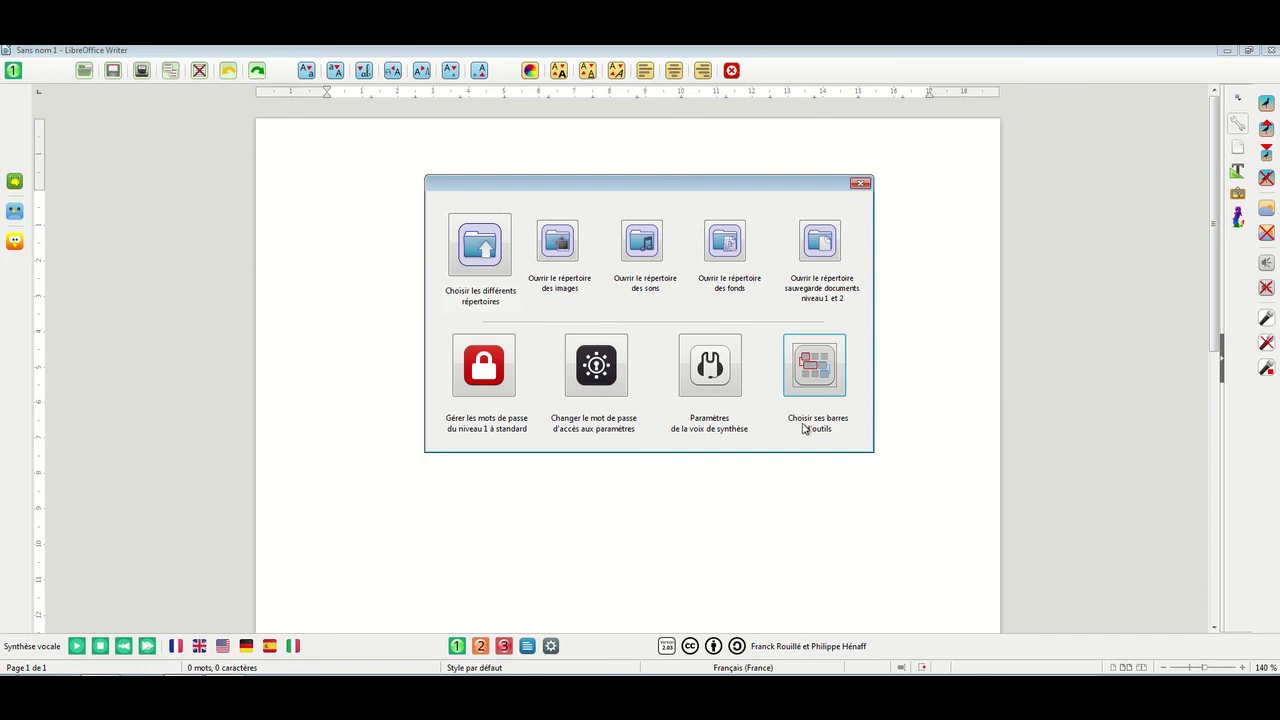
Add 74_addon_LibreLogo.OfficeToolBar to the session 1 toolbars and validate
left_click(812, 367)
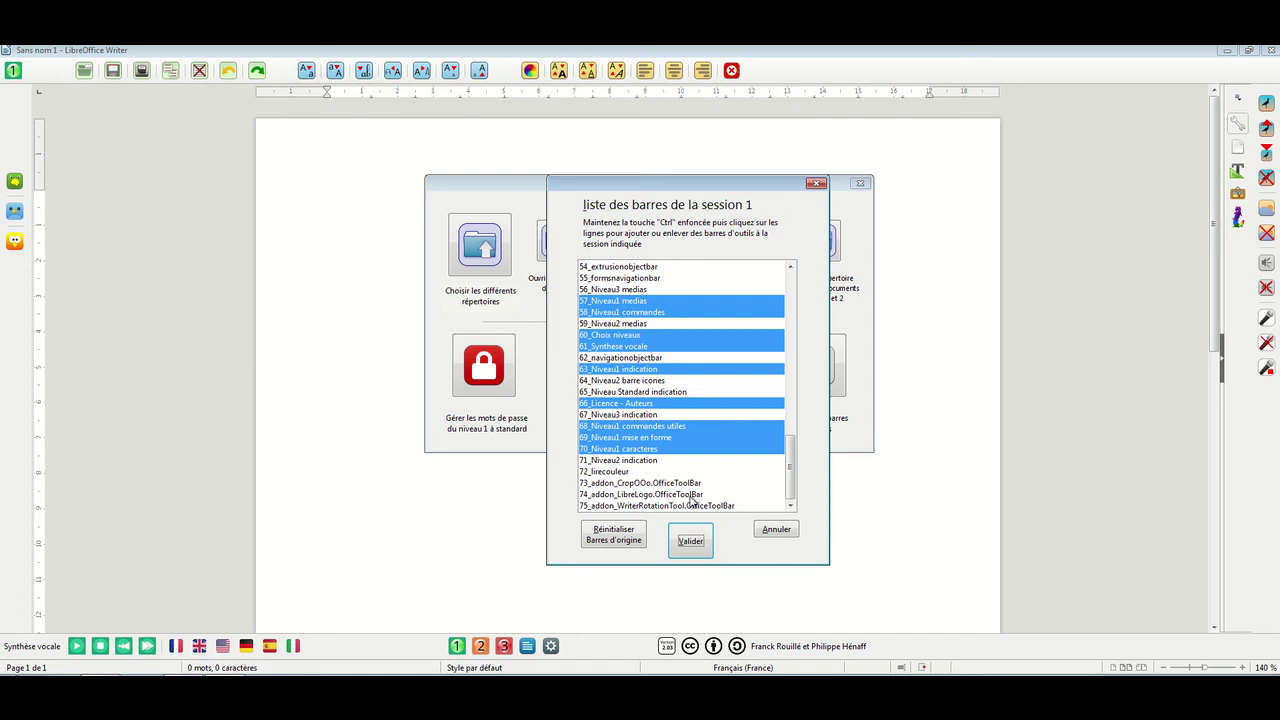
left_click(692, 495, "ctrl")
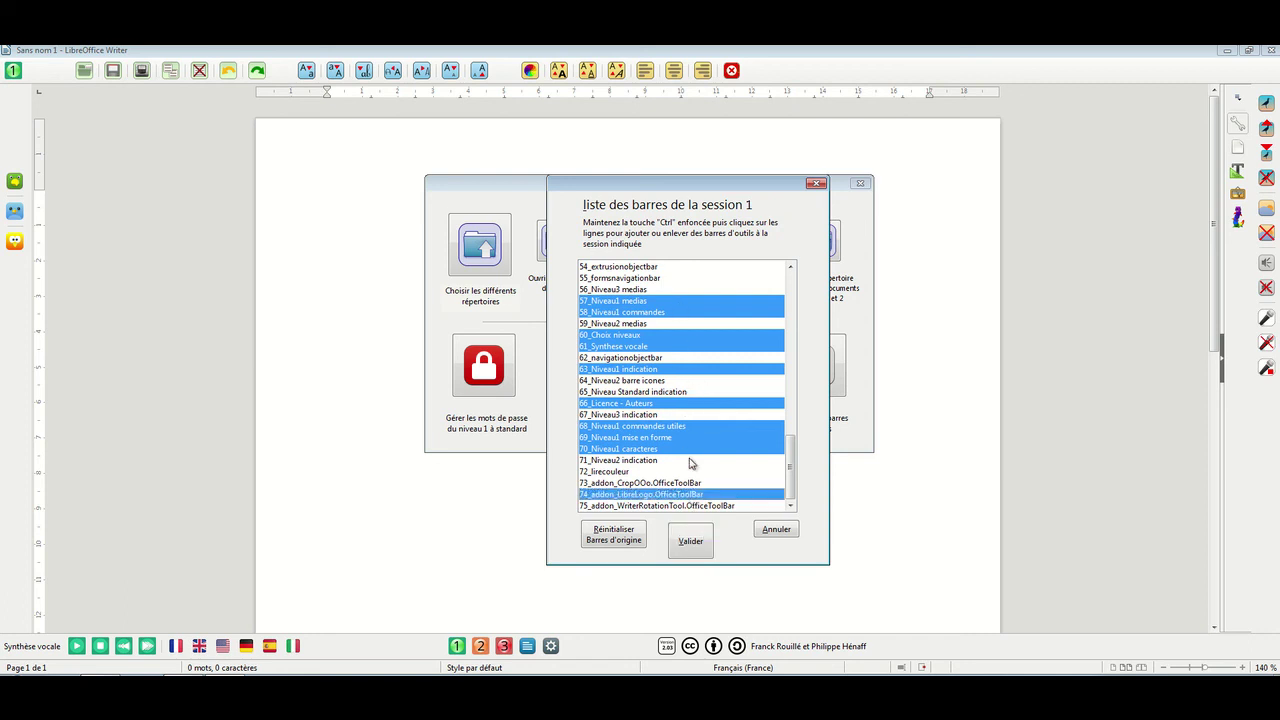
left_click(692, 543)
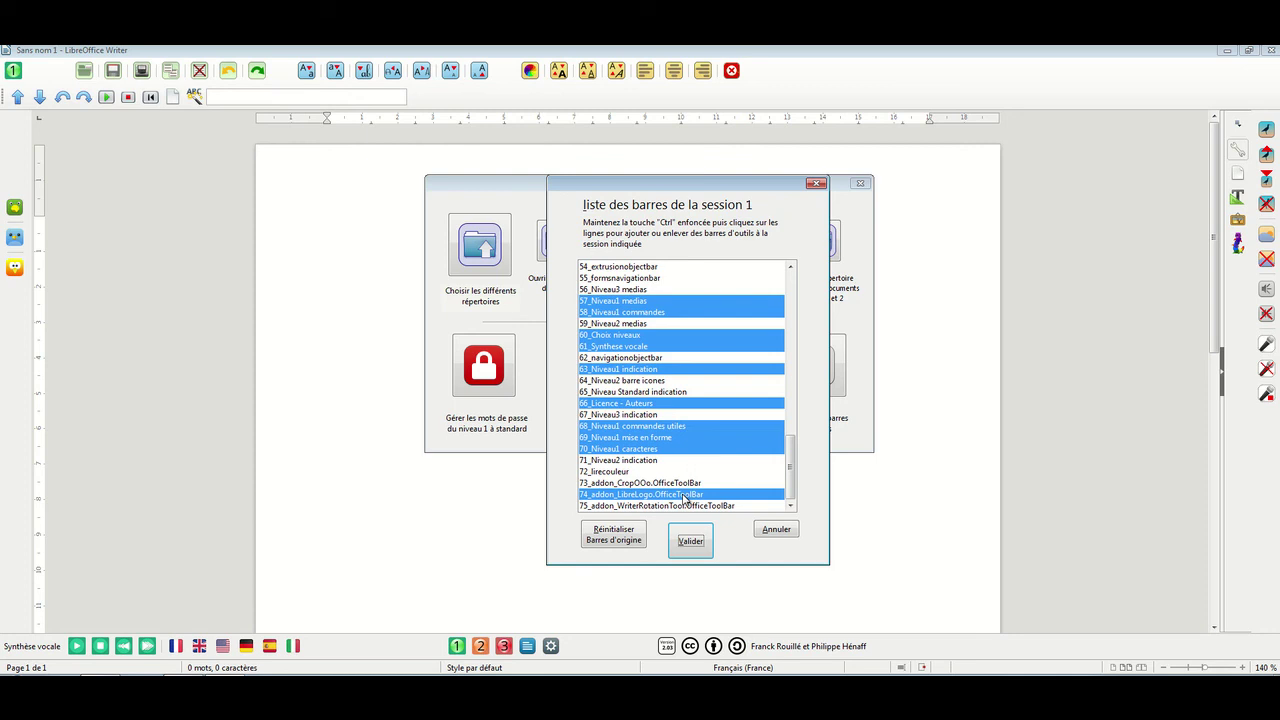
Remove LibreLogo from session 1, then undo trial toolbar changes with Réinitialiser Barres d'origine
left_click(683, 495, "ctrl")
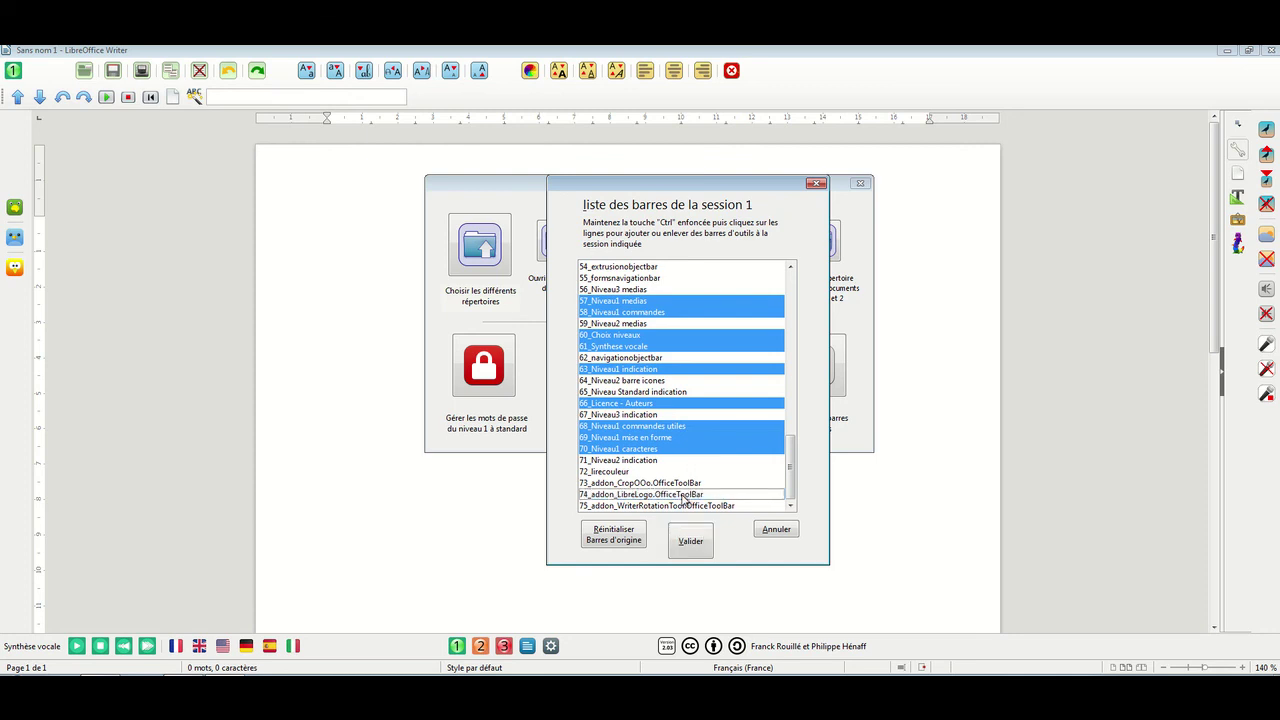
left_click(690, 541)
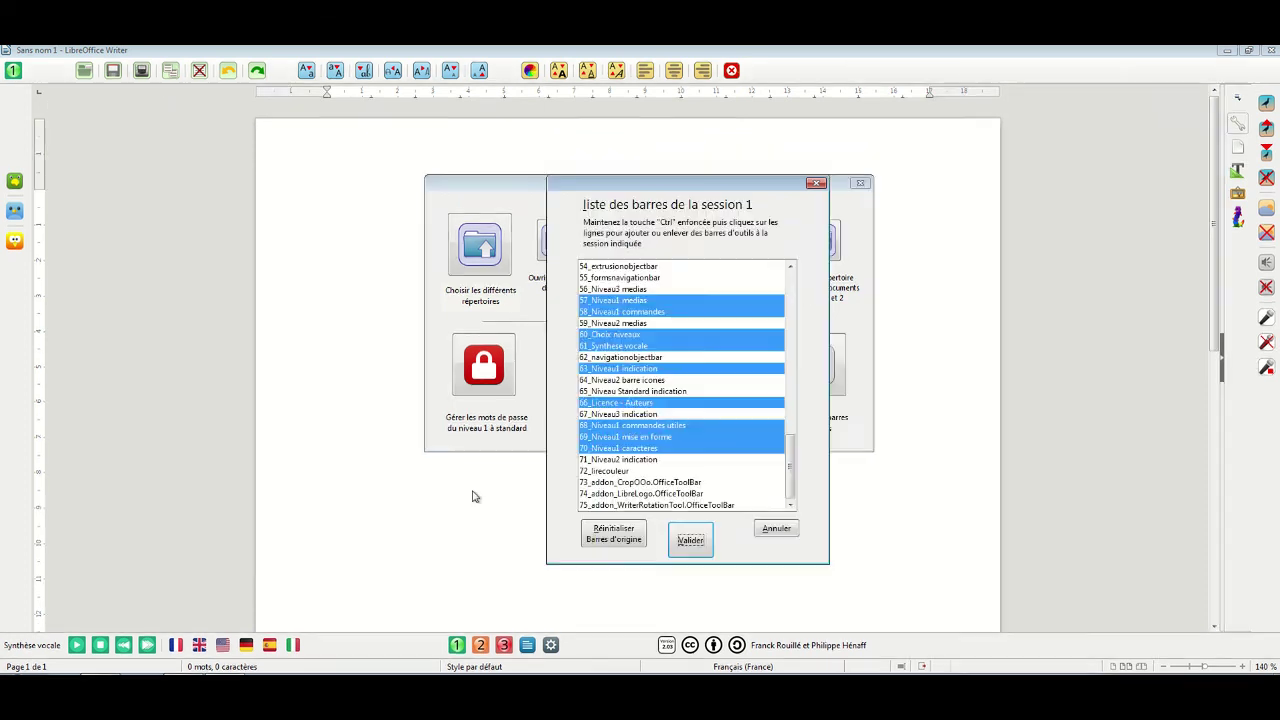
left_click(680, 427, "ctrl")
left_click(655, 358, "ctrl")
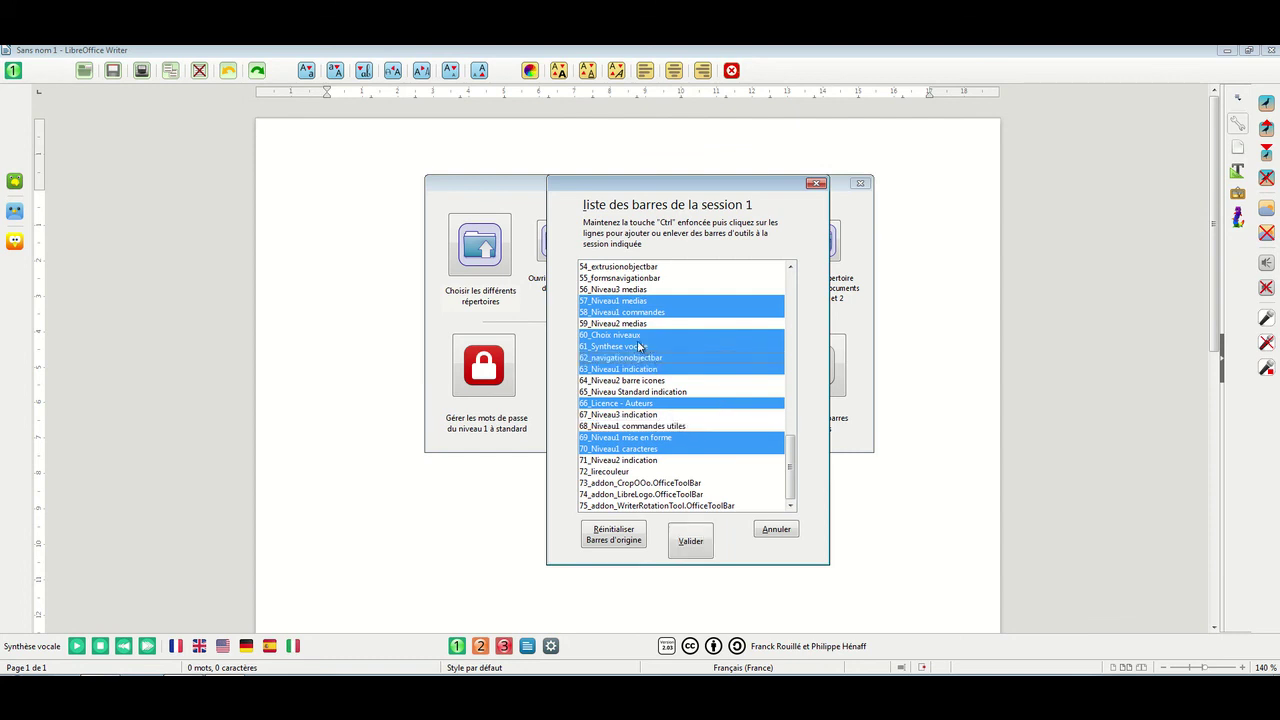
left_click(640, 338, "ctrl")
left_click(646, 280, "ctrl")
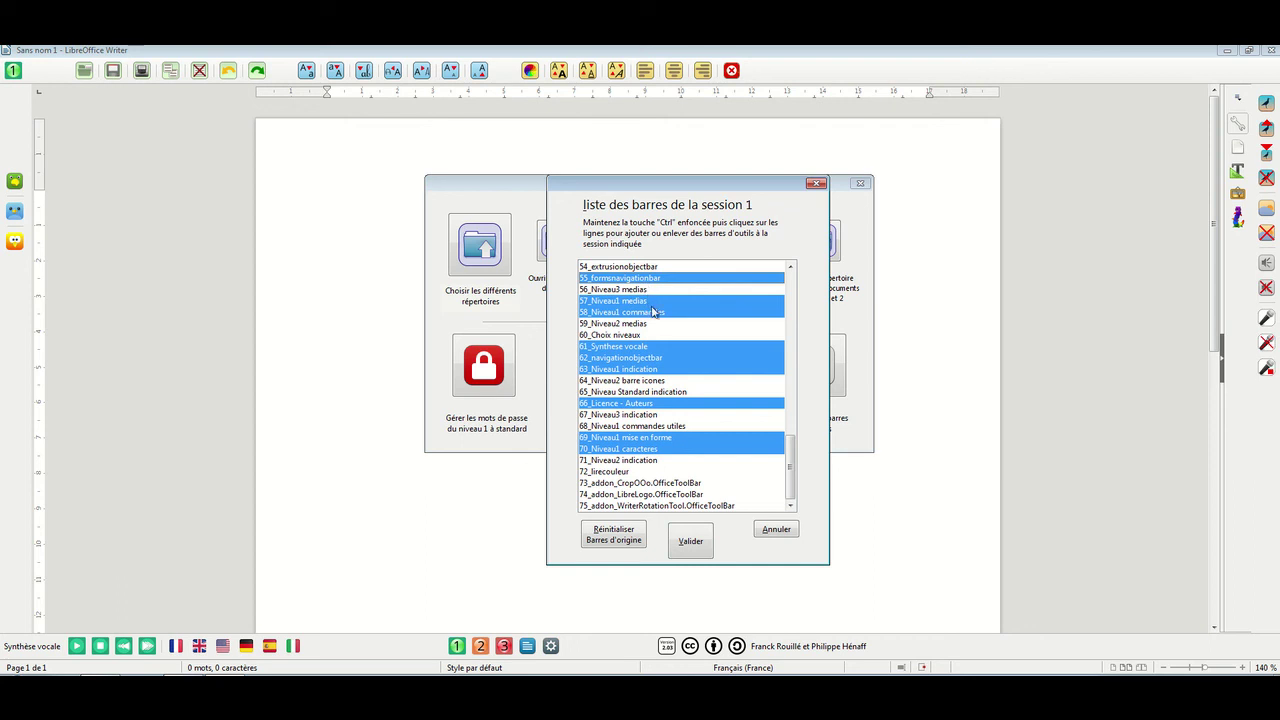
left_click(614, 537)
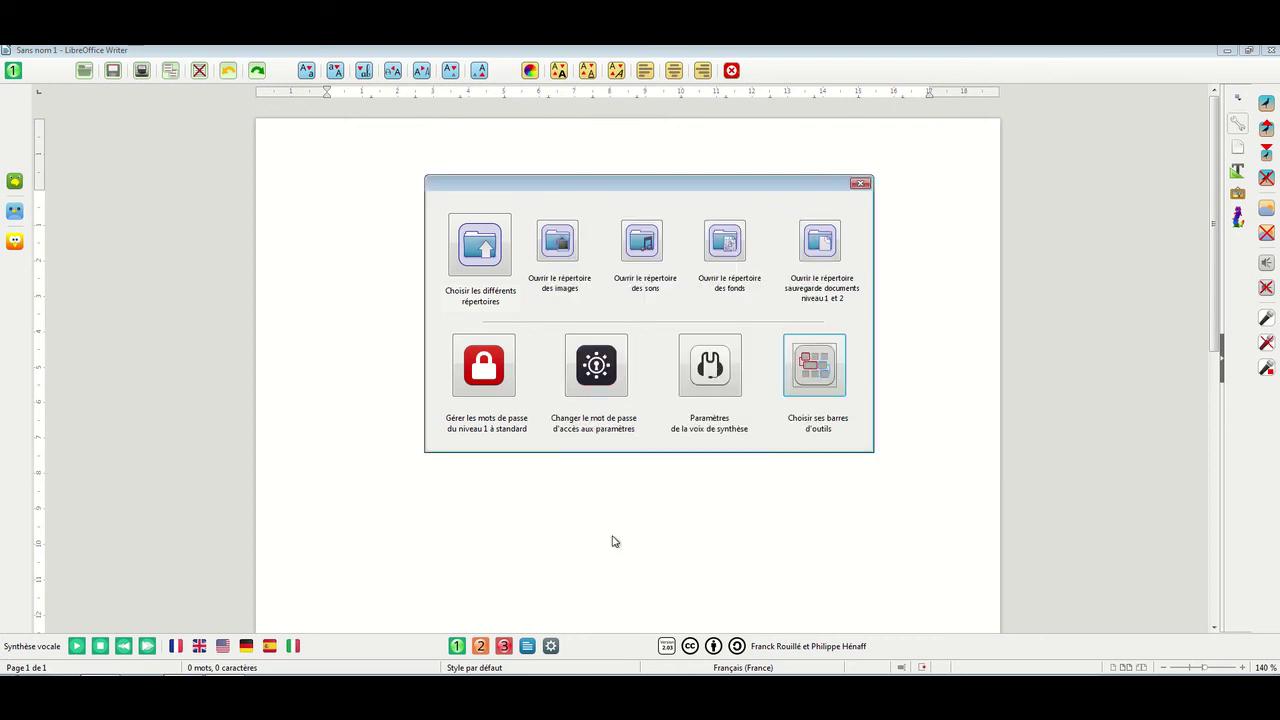